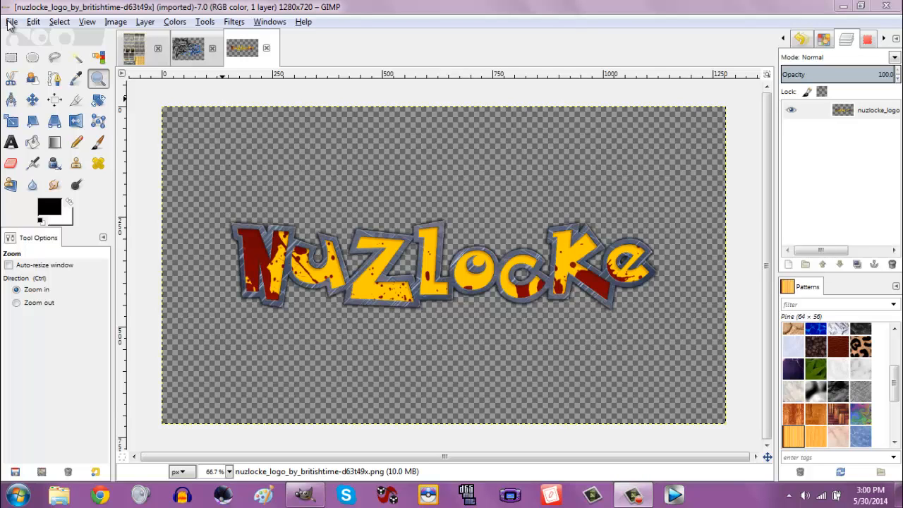
left_click(12, 21)
mouse_move(304, 21)
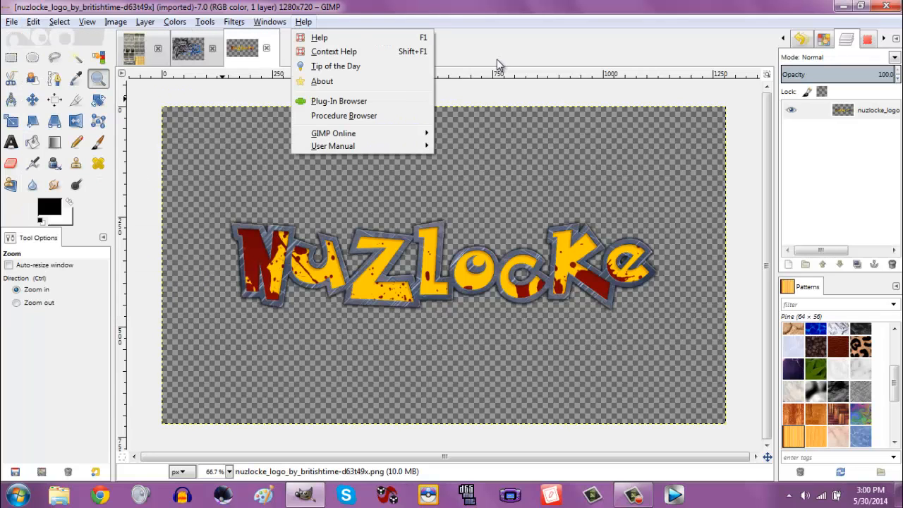
left_click(500, 86)
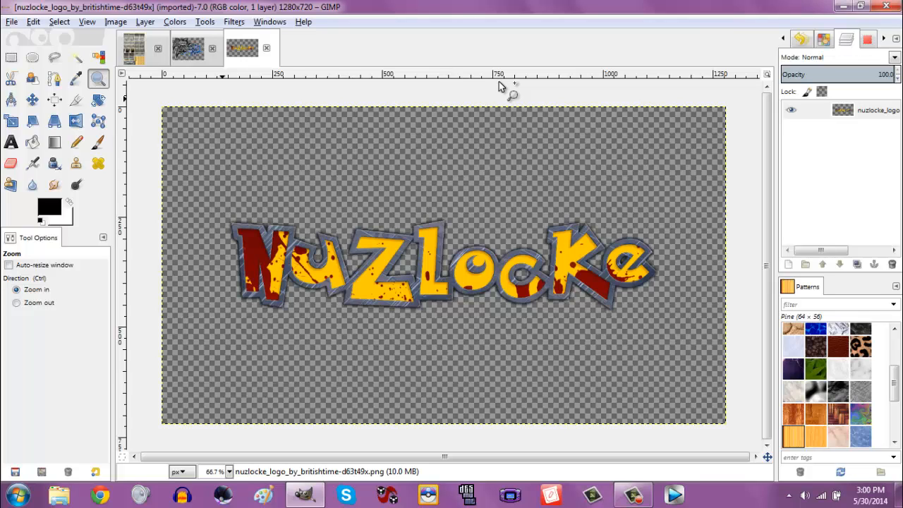
left_click(12, 22)
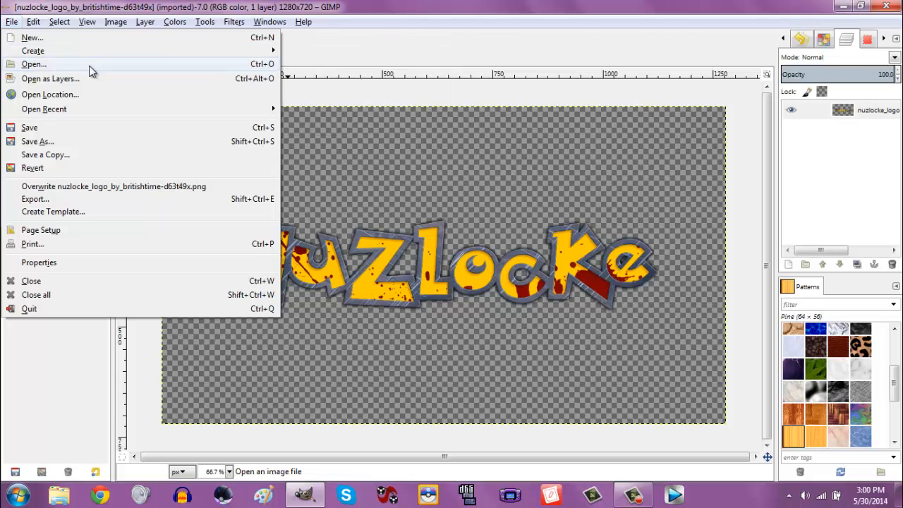
left_click(394, 94)
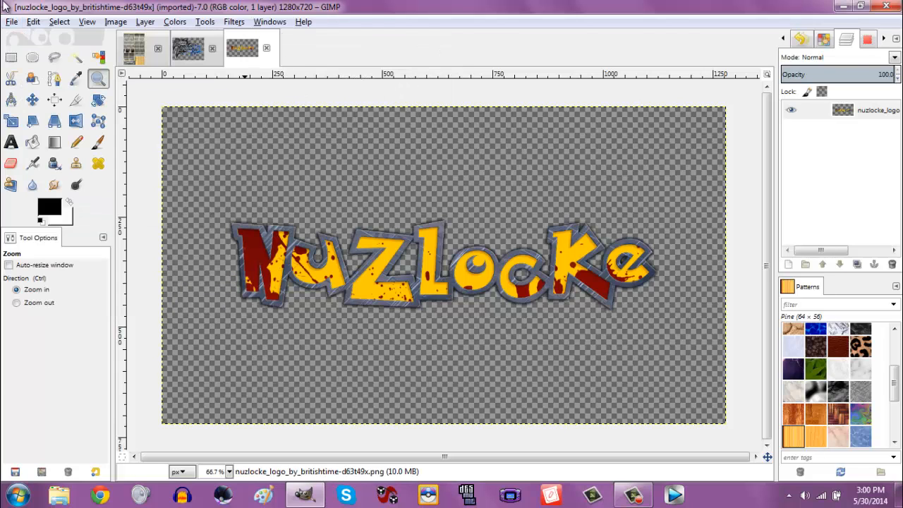
- Create a new 1280 × 720 px image filled with transparency
left_click(12, 22)
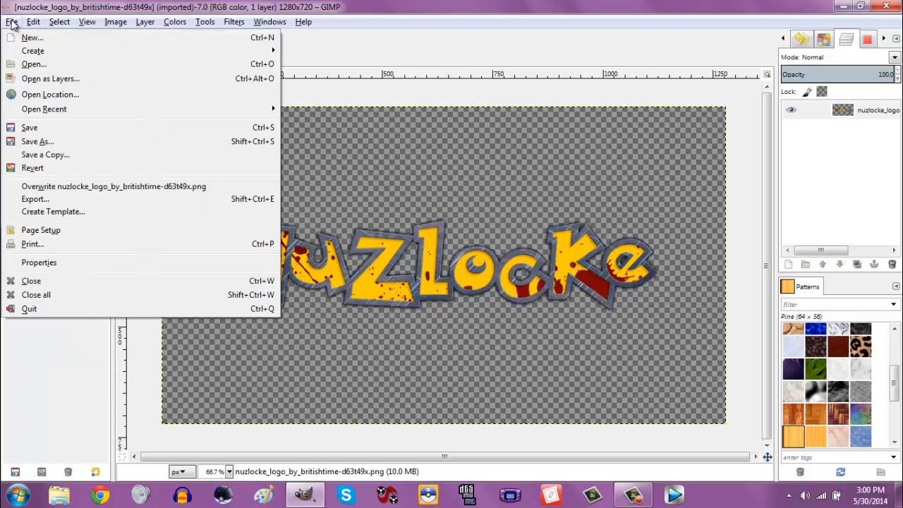
left_click(32, 38)
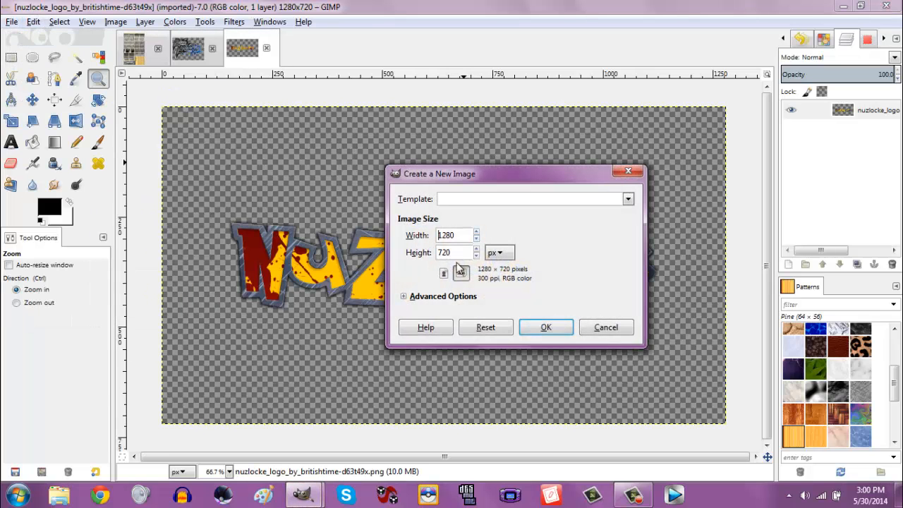
left_click(438, 296)
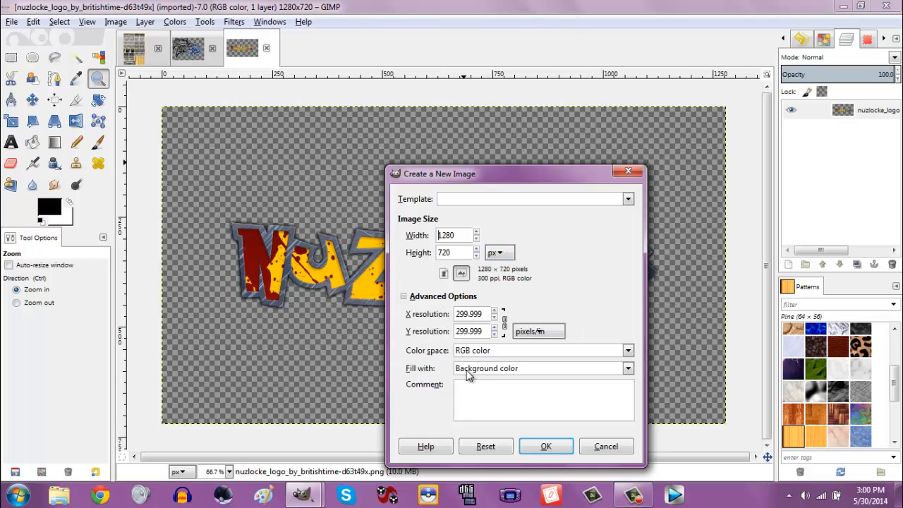
left_click(468, 368)
left_click(490, 428)
left_click(547, 447)
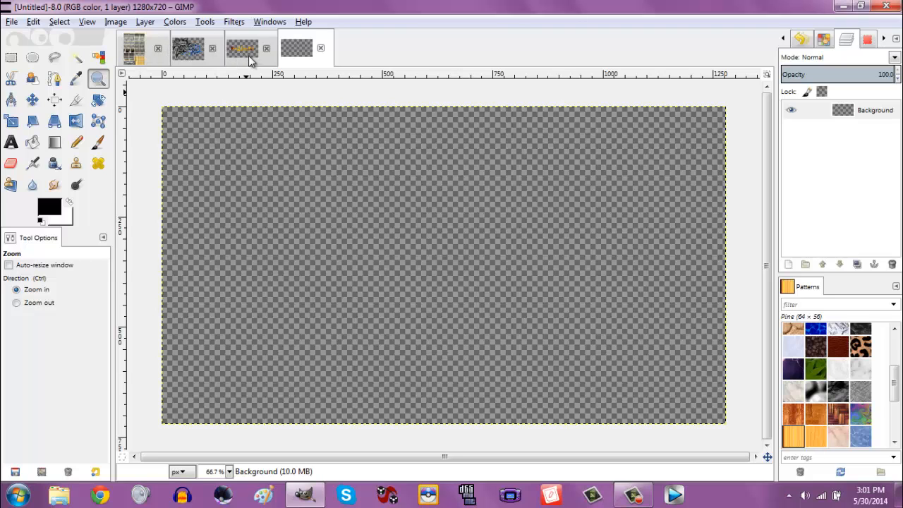
- Select the whole Blaze Black 2 logo in its image with a rectangular selection and copy it
scroll(251, 60, "up", 2)
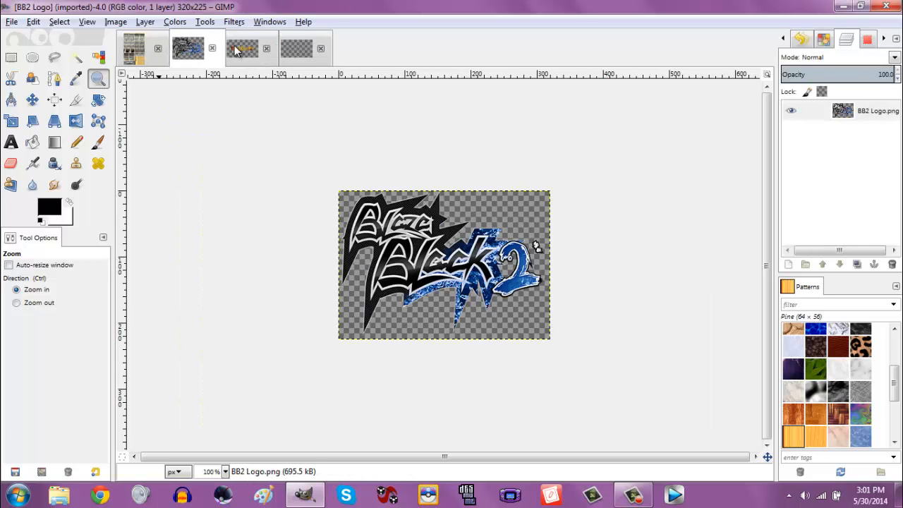
left_click(237, 50)
scroll(188, 48, "up", 1)
scroll(188, 48, "down", 1)
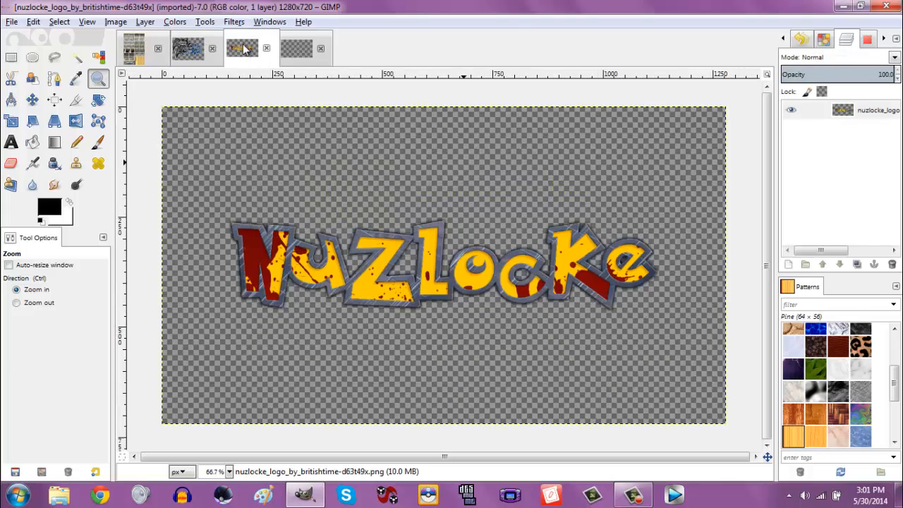
scroll(188, 48, "up", 1)
left_click(10, 56)
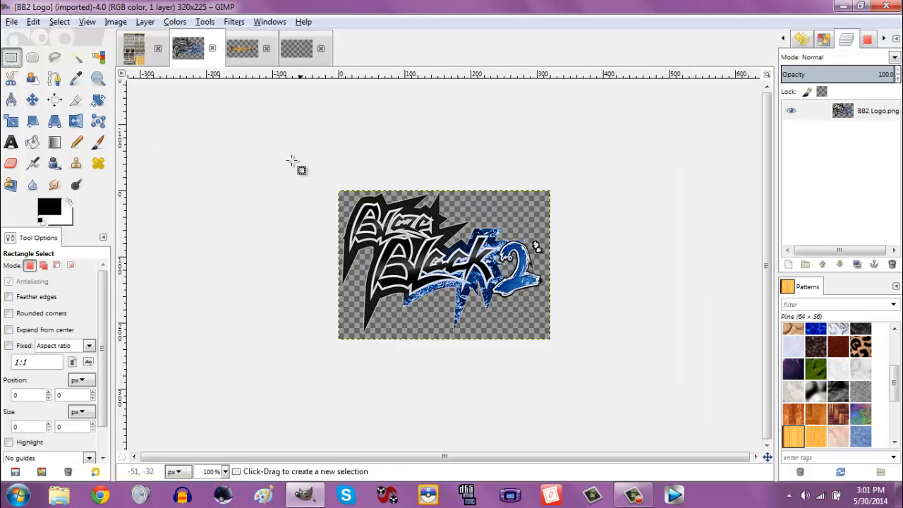
left_click_drag(290, 160, 620, 359)
key("ctrl+c")
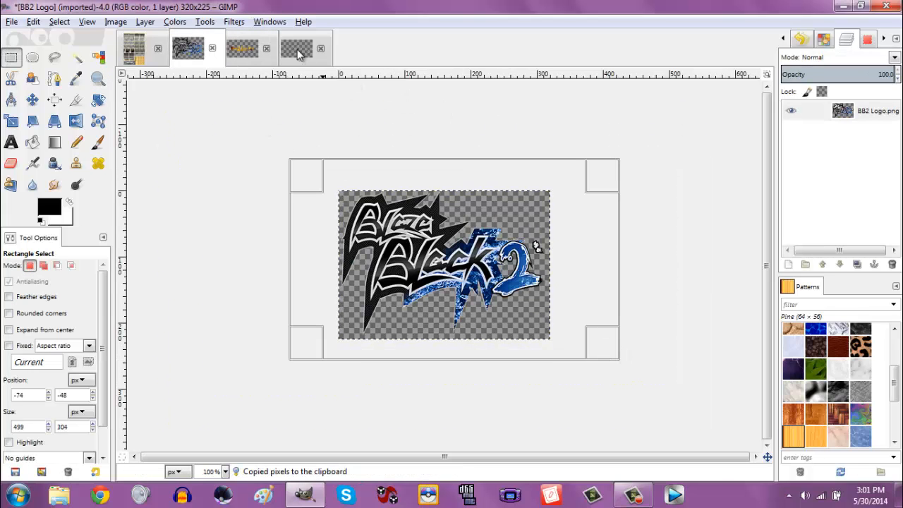
- Paste the Blaze Black 2 logo into the blank image as a new layer and move it to the canvas's upper-left corner
key("ctrl+Tab")
key("ctrl+Tab")
key("ctrl+v")
left_click(788, 264)
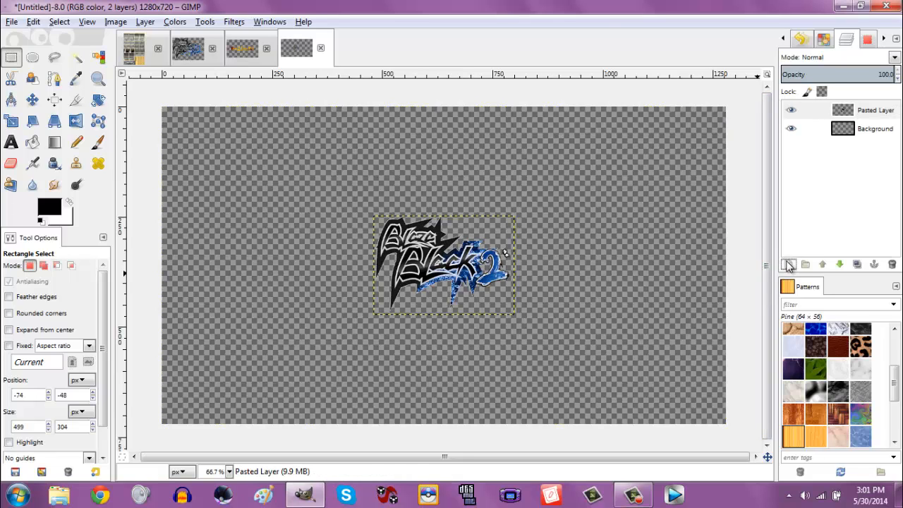
left_click(32, 100)
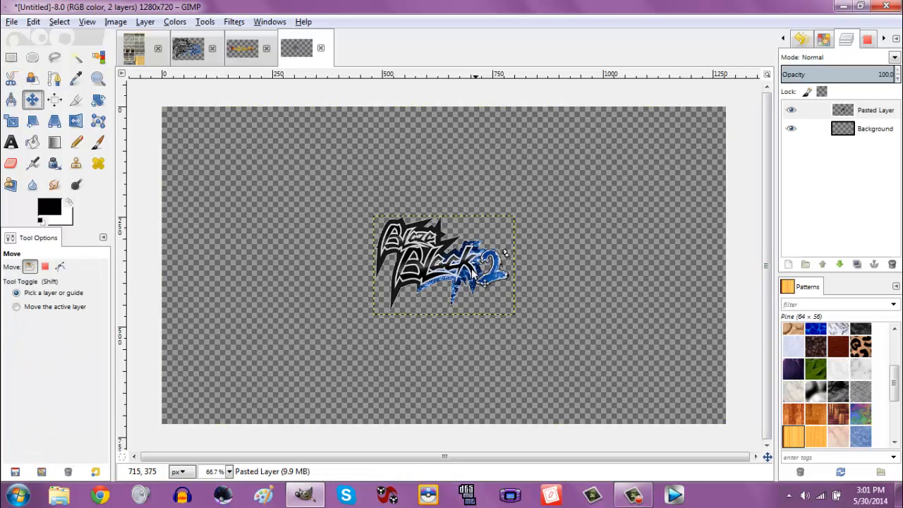
left_click_drag(493, 284, 277, 176)
- Copy a rectangle of about 1006 × 258 px around the Nuzlocke logo and paste it into the new image as a new layer
left_click(242, 47)
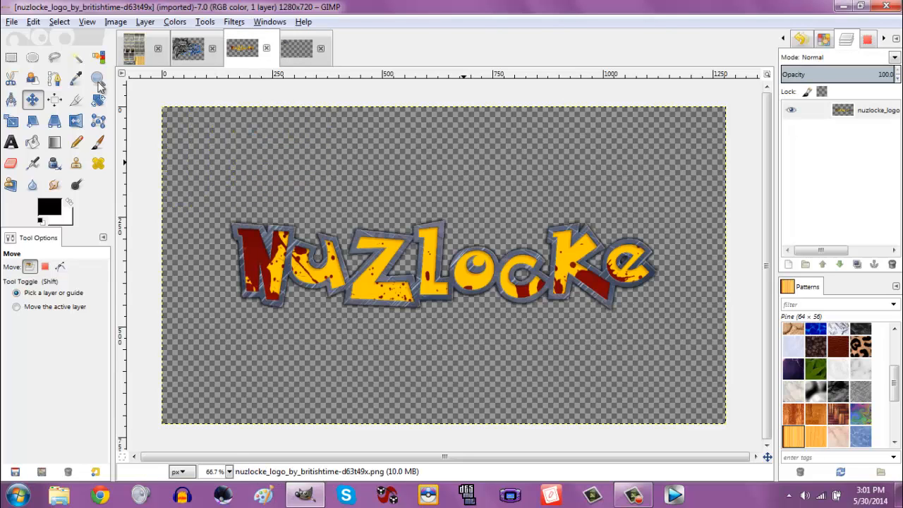
left_click(8, 59)
left_click_drag(224, 206, 667, 320)
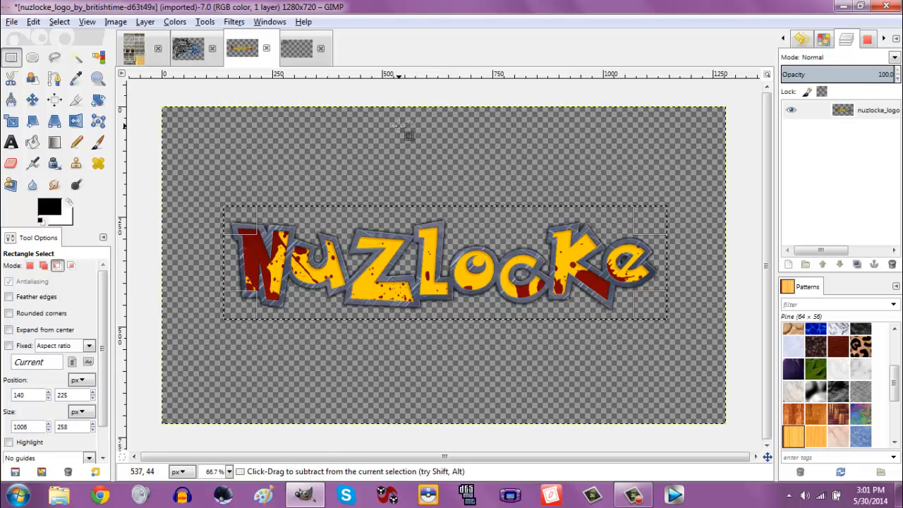
key("ctrl+c")
left_click(296, 48)
key("ctrl+v")
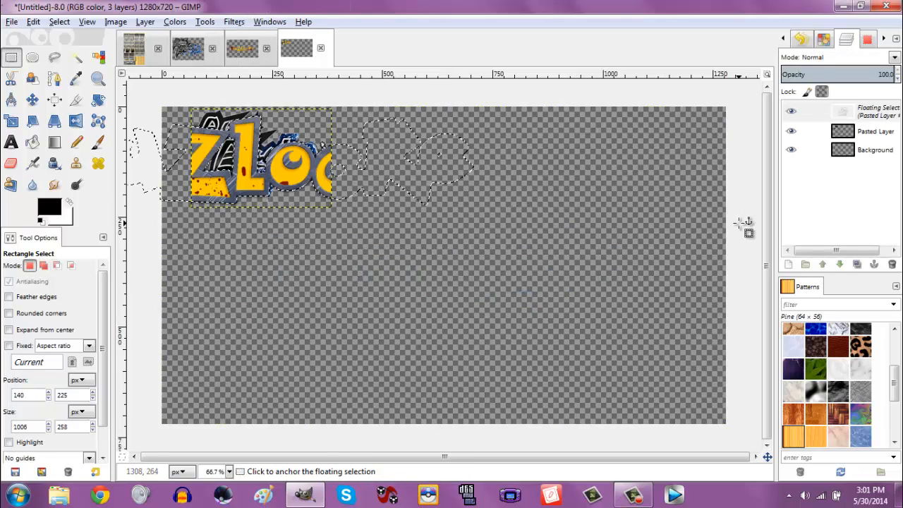
left_click(789, 264)
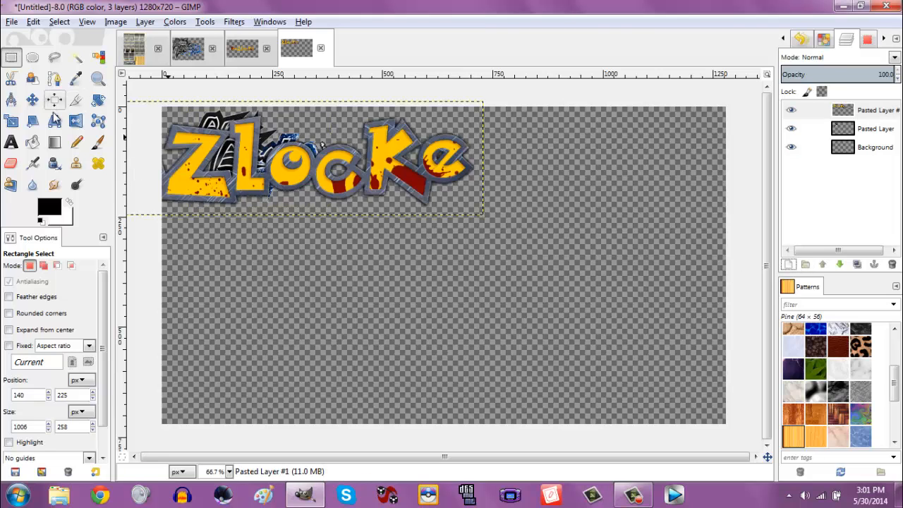
- Scale the pasted Nuzlocke layer to 50 percent in both width and height
left_click(11, 123)
left_click(301, 176)
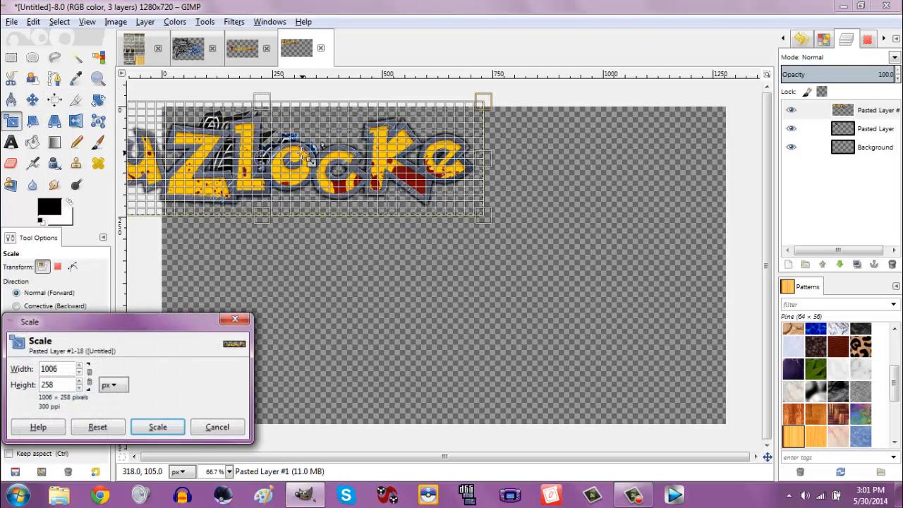
left_click(110, 387)
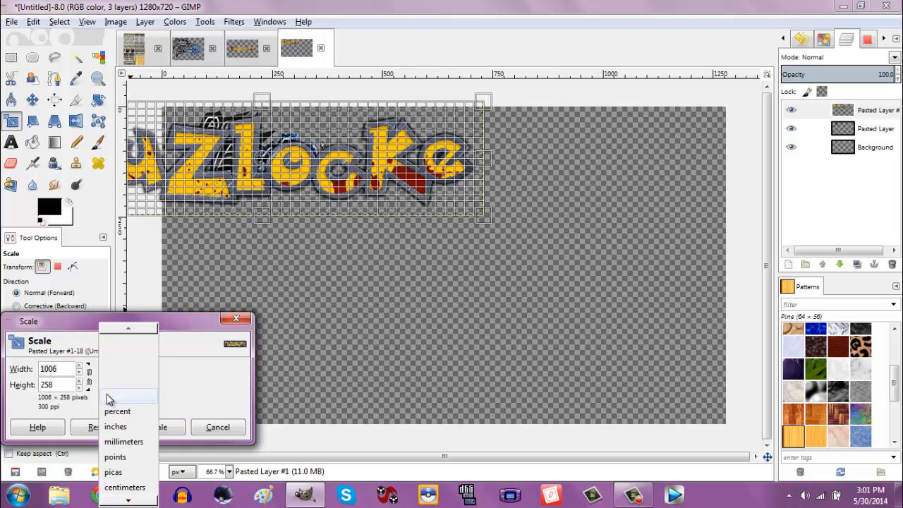
left_click(115, 396)
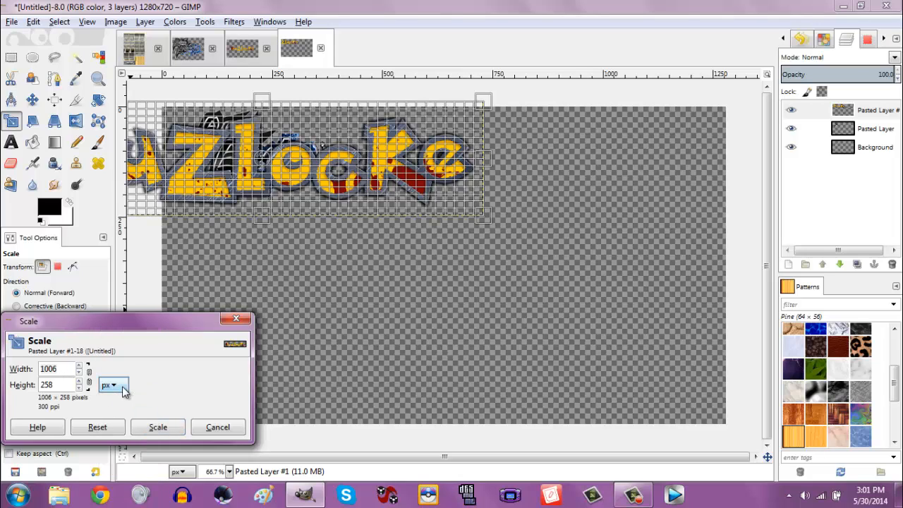
left_click(113, 386)
left_click(118, 411)
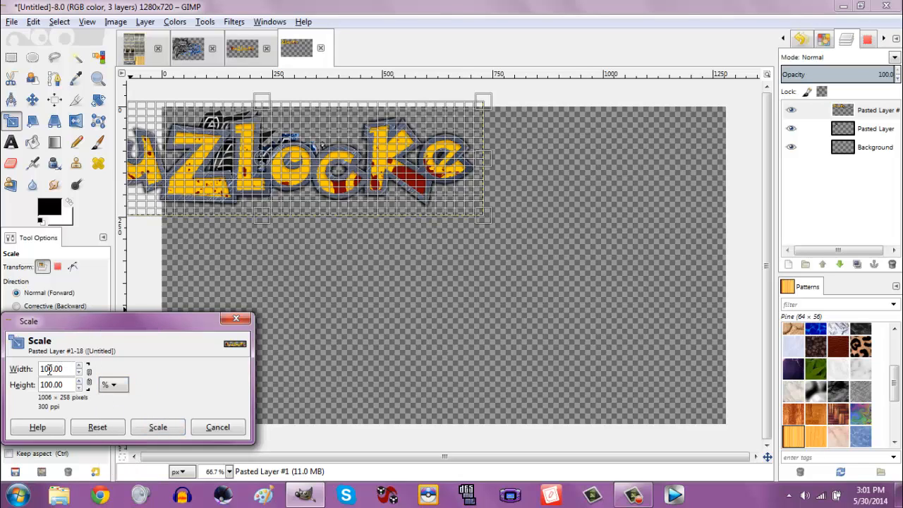
left_click(49, 370)
type("50.")
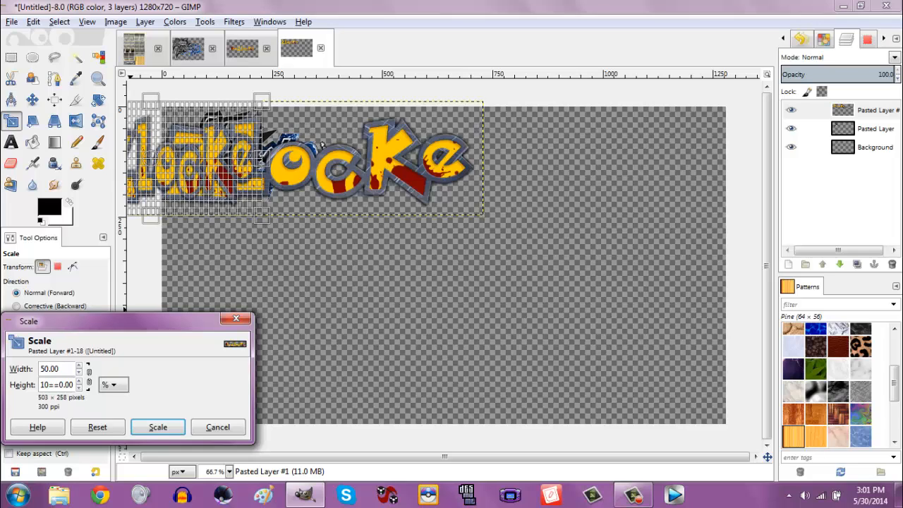
type("5")
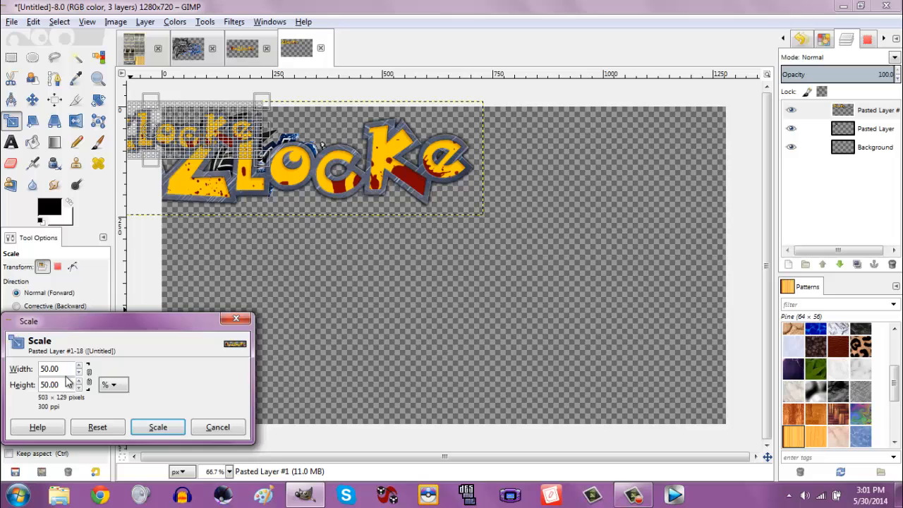
left_click(157, 428)
- Move the Nuzlocke logo just below the Blaze Black 2 logo and shift the Blaze Black 2 logo closer to the canvas corner
left_click(32, 99)
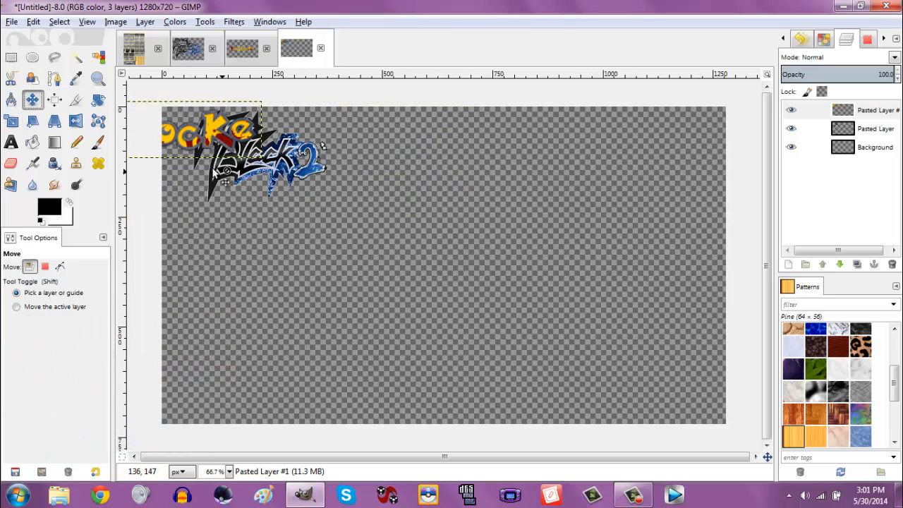
left_click_drag(180, 139, 322, 202)
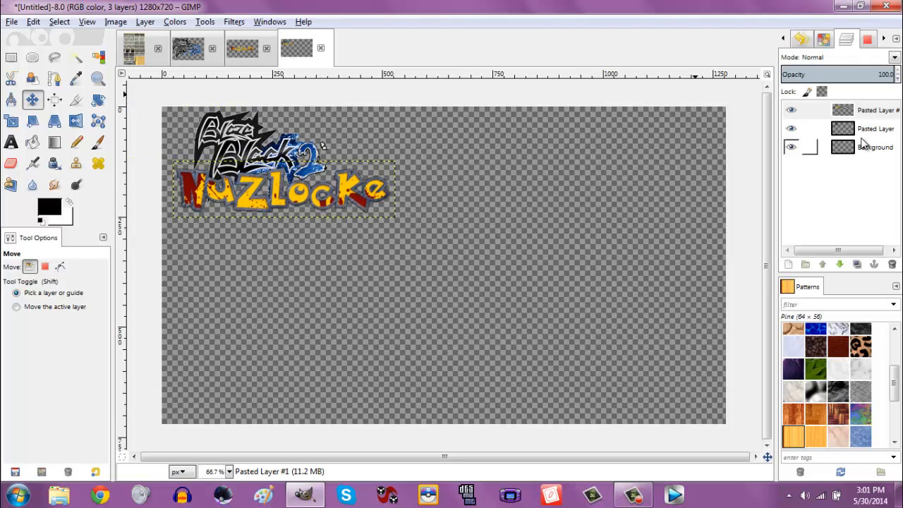
left_click(867, 130)
left_click_drag(259, 158, 240, 148)
- Stack the Blaze Black 2 layer beneath the Nuzlocke layer and nudge the Blaze Black 2 logo slightly down
left_click_drag(865, 126, 862, 107)
left_click(826, 265)
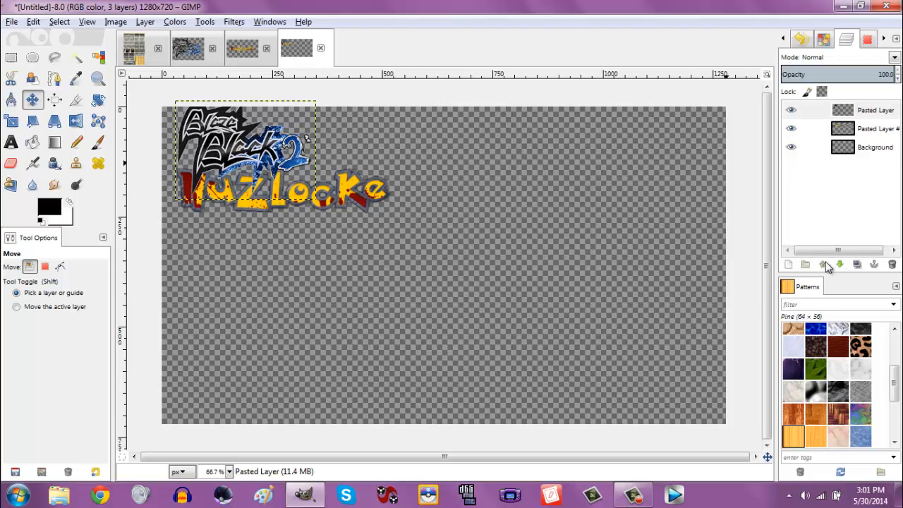
left_click(840, 264)
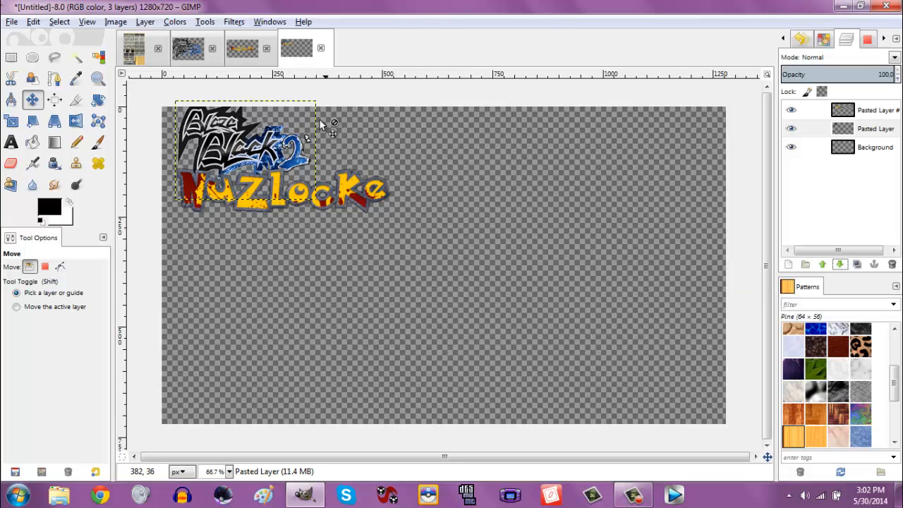
left_click_drag(276, 136, 276, 144)
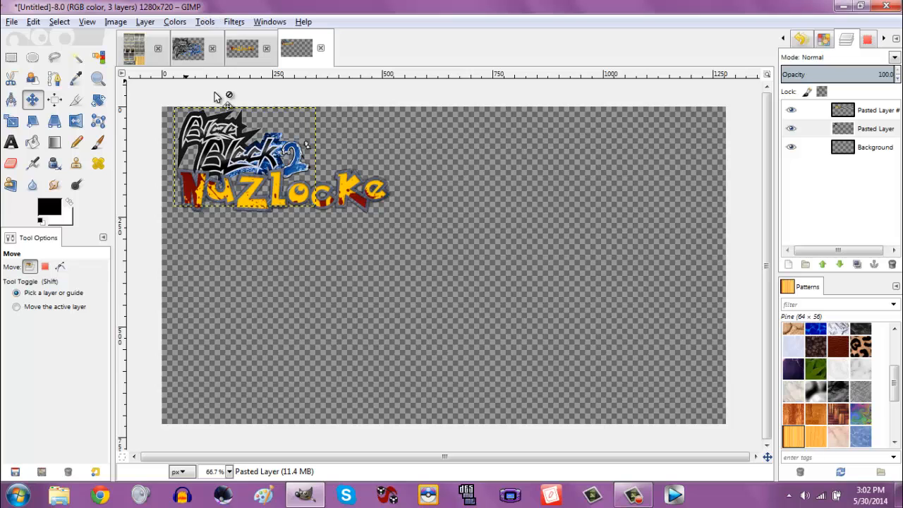
- Add two empty layers below the Nuzlocke layer and lower one of them beneath the Blaze Black 2 layer
left_click(789, 265)
key("Return")
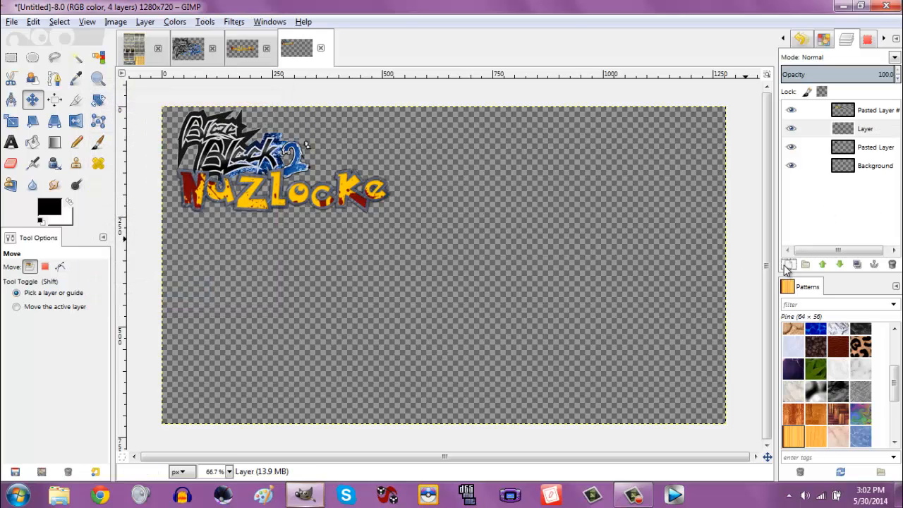
left_click(789, 265)
key("Return")
left_click(875, 150)
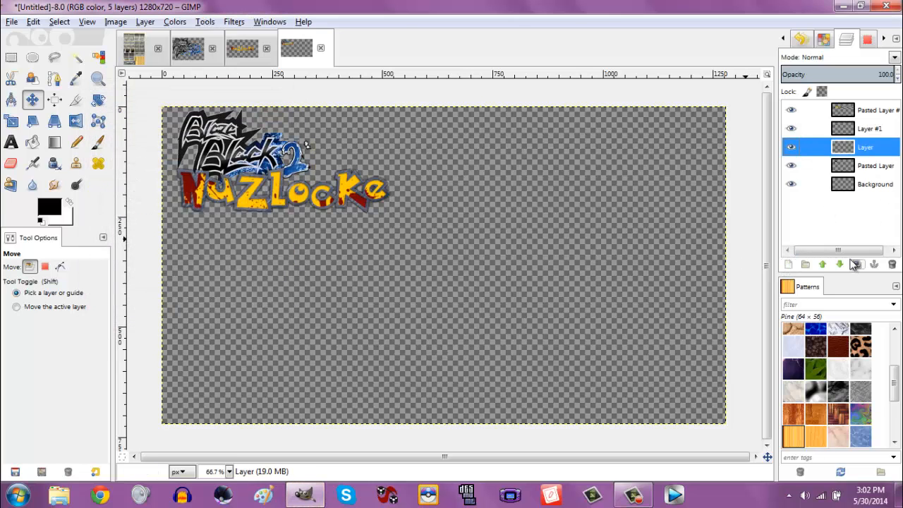
left_click(840, 264)
- Select the outline of the Blaze Black 2 logo by converting its layer's alpha to a selection
right_click(862, 153)
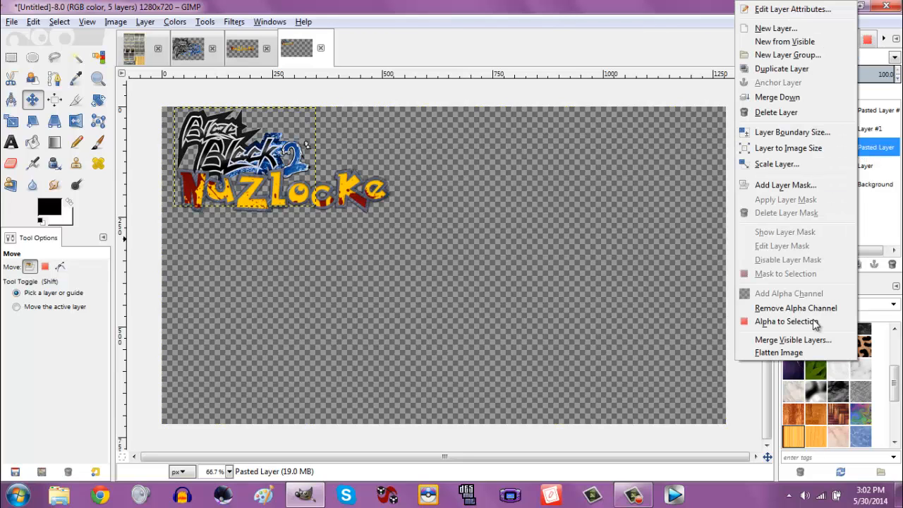
left_click(815, 322)
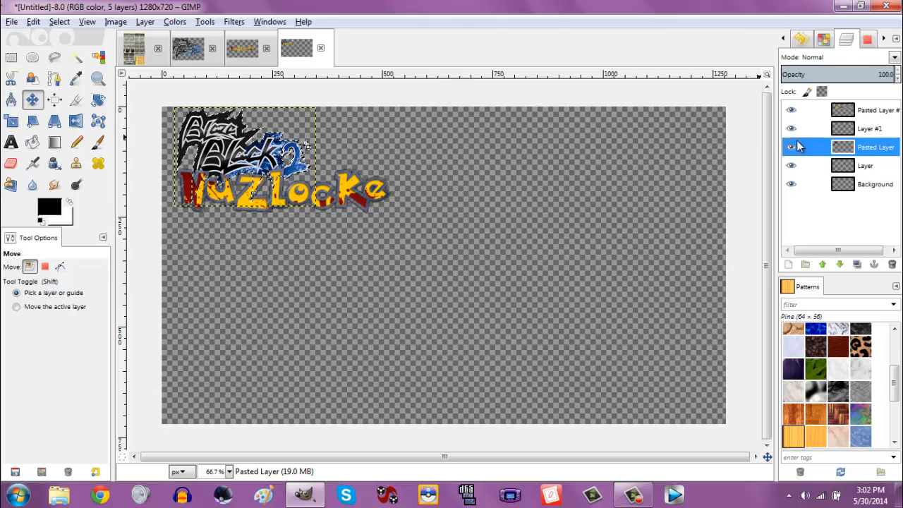
right_click(866, 146)
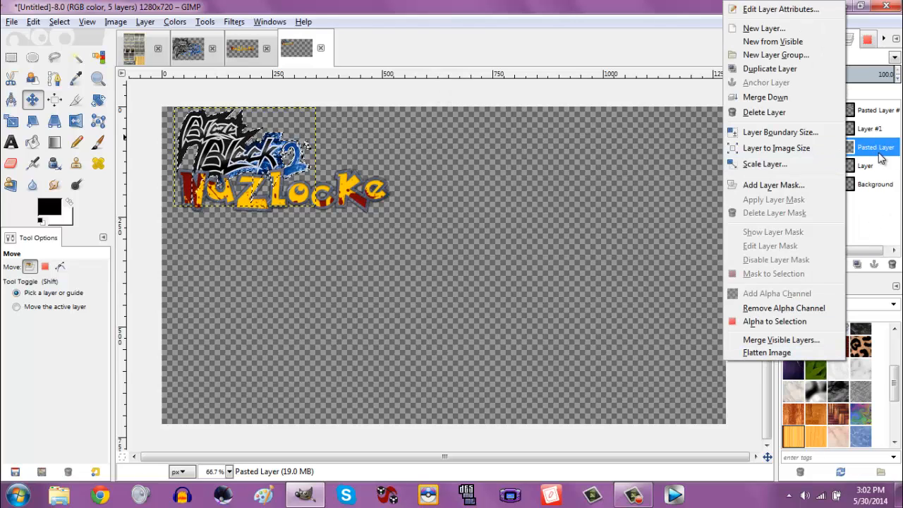
left_click(775, 322)
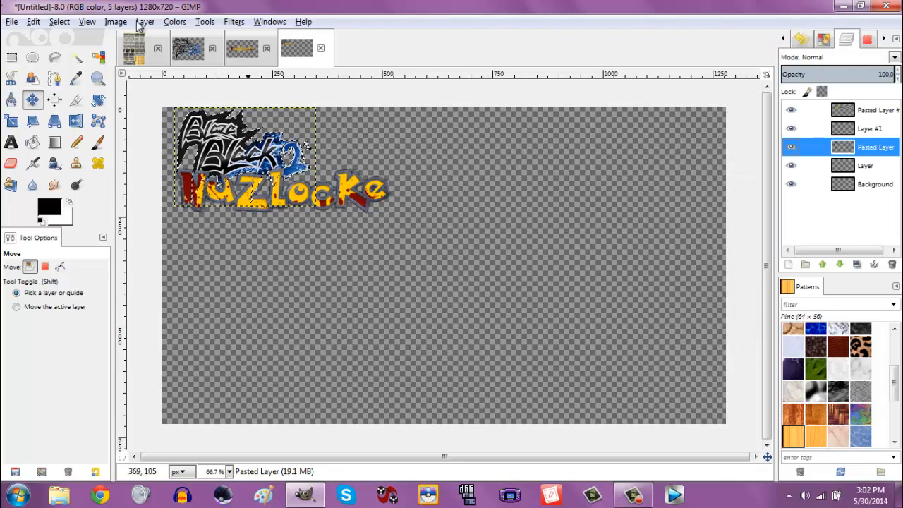
- Grow the selection by 8 px and fill it with white on the empty layer beneath the Blaze Black 2 logo
left_click(62, 23)
left_click(91, 193)
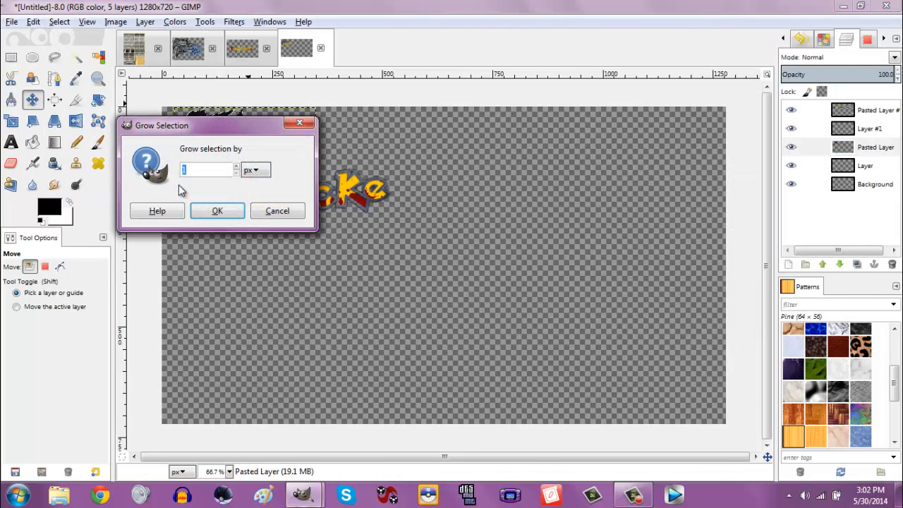
type("8")
key("Return")
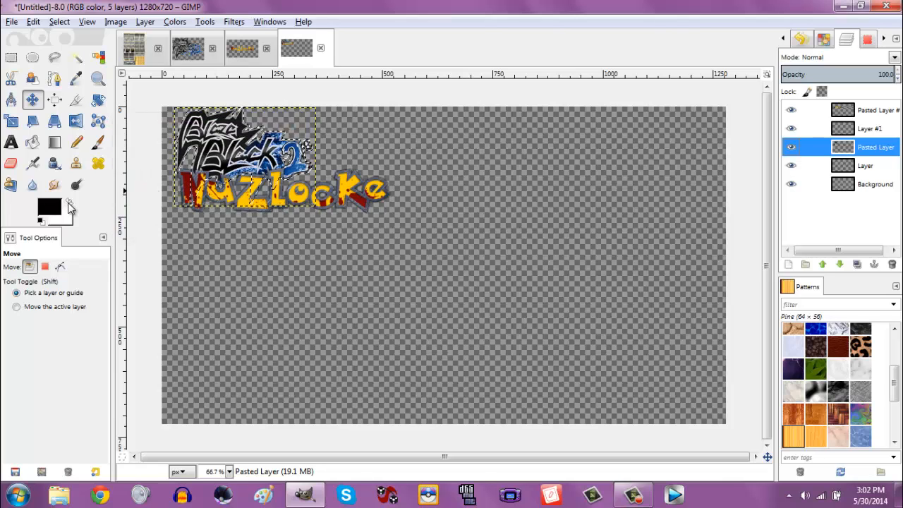
left_click(69, 204)
left_click(844, 165)
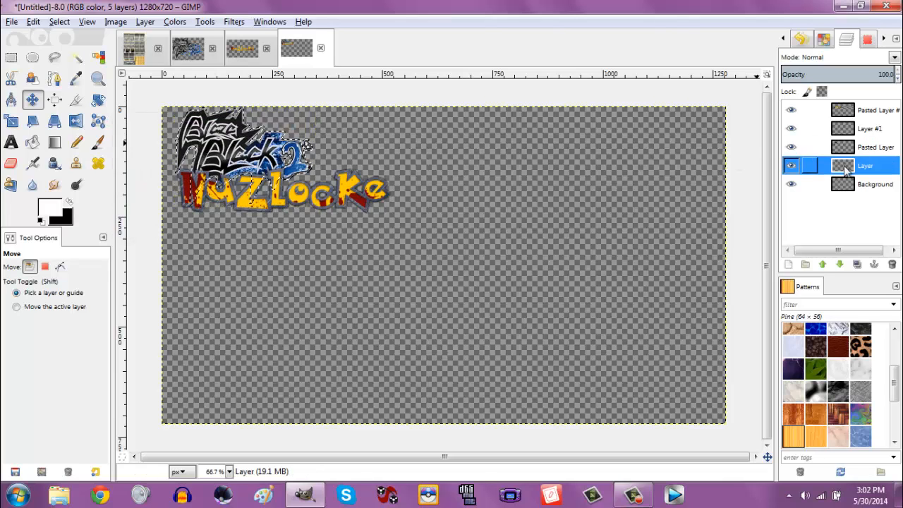
key("ctrl+comma")
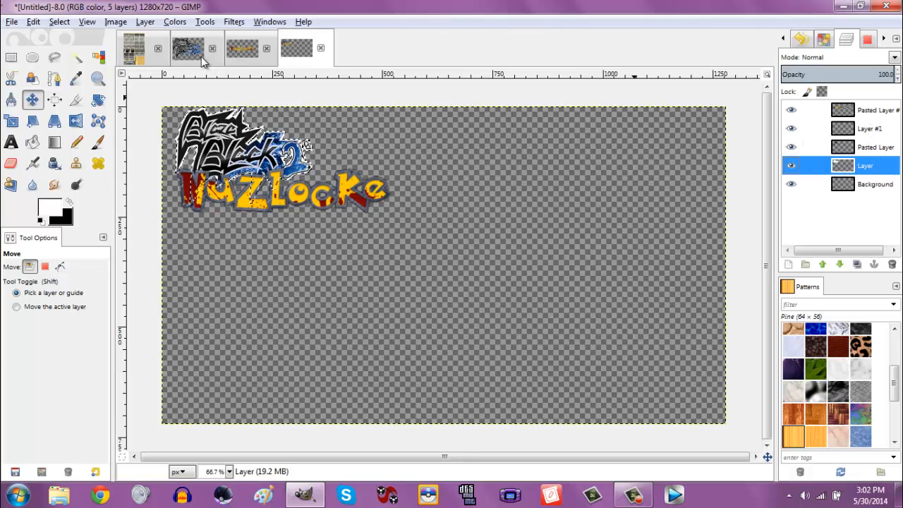
- Clear the selection and apply a Gaussian blur with a 30 px radius to the white layer behind the Blaze Black 2 logo
left_click(60, 22)
left_click(71, 36)
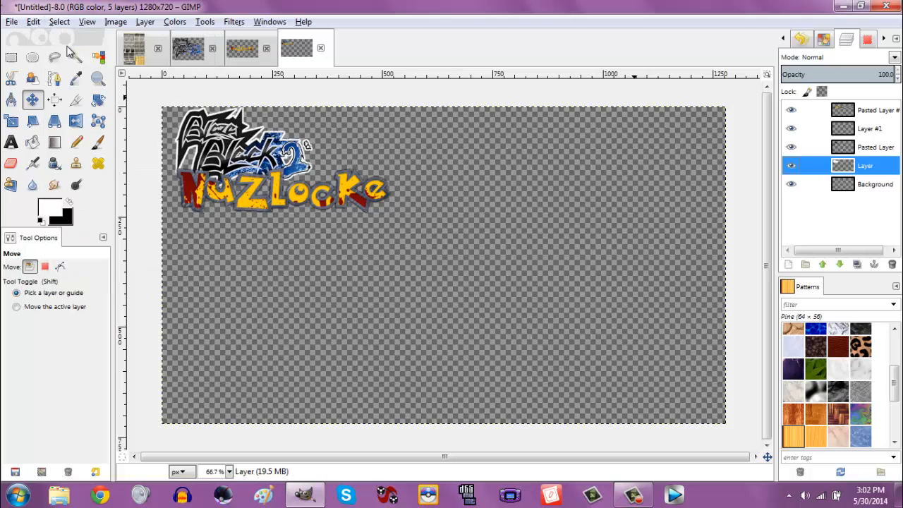
left_click(59, 21)
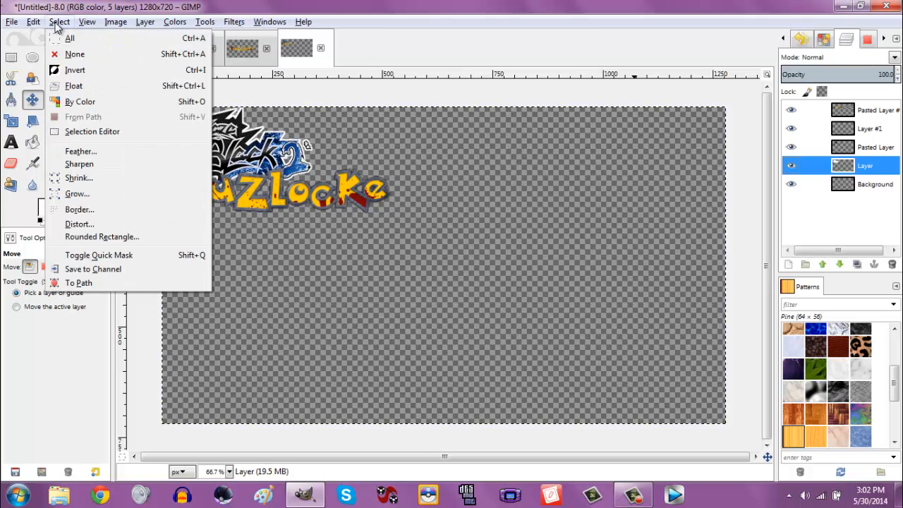
left_click(67, 55)
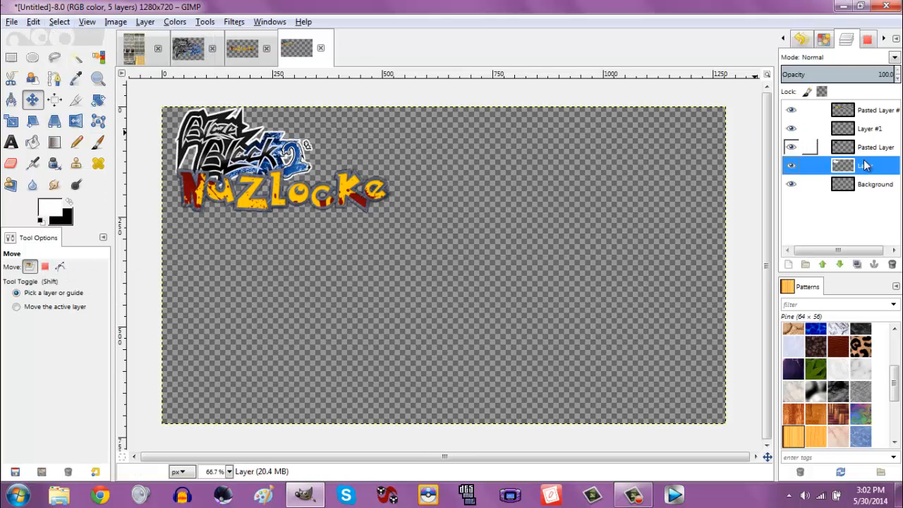
left_click(233, 21)
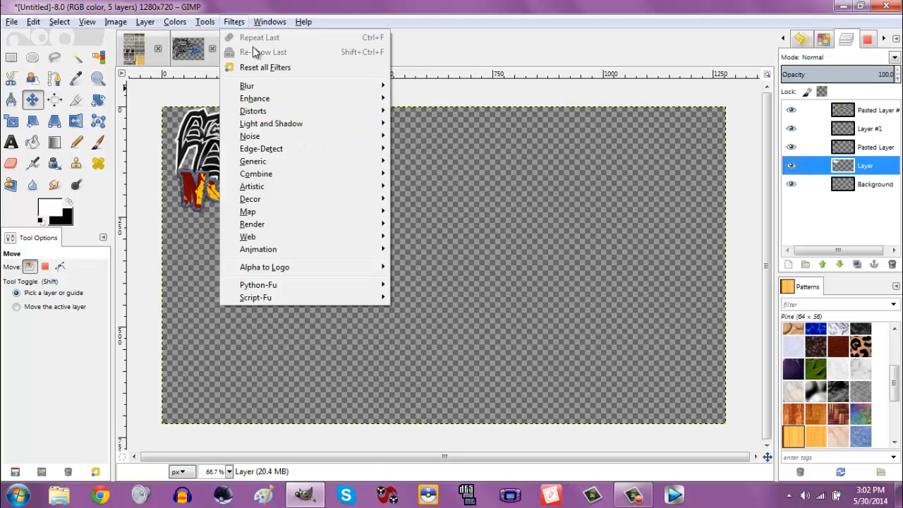
mouse_move(252, 87)
left_click(422, 100)
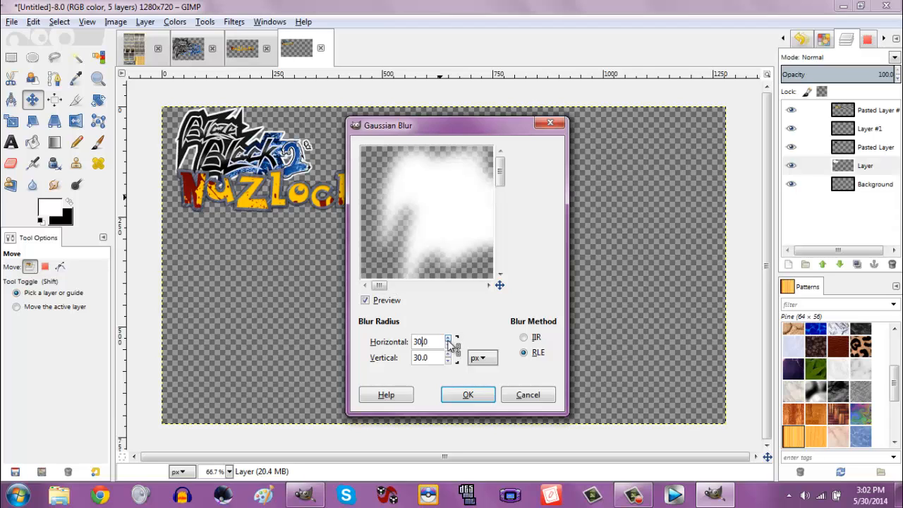
left_click(468, 396)
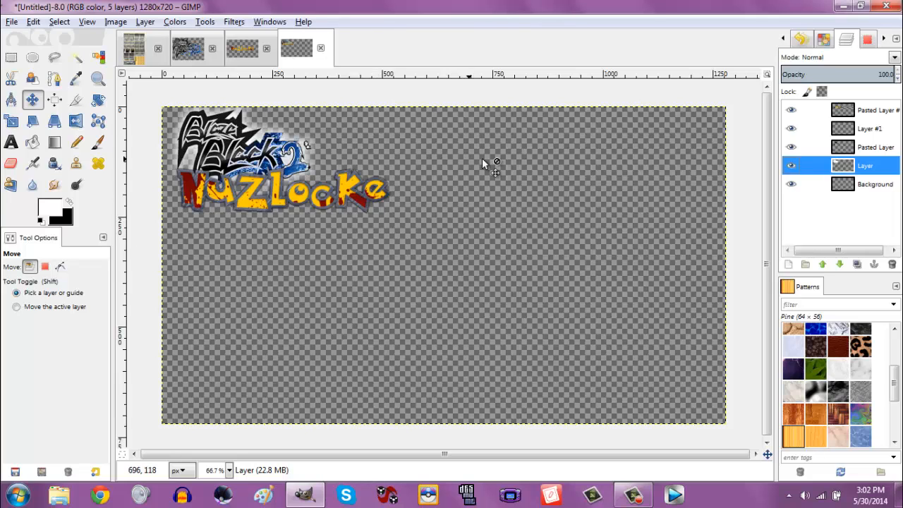
- Convert the Nuzlocke layer's alpha to a selection, grow it, and fill it with white on Layer #1
right_click(873, 113)
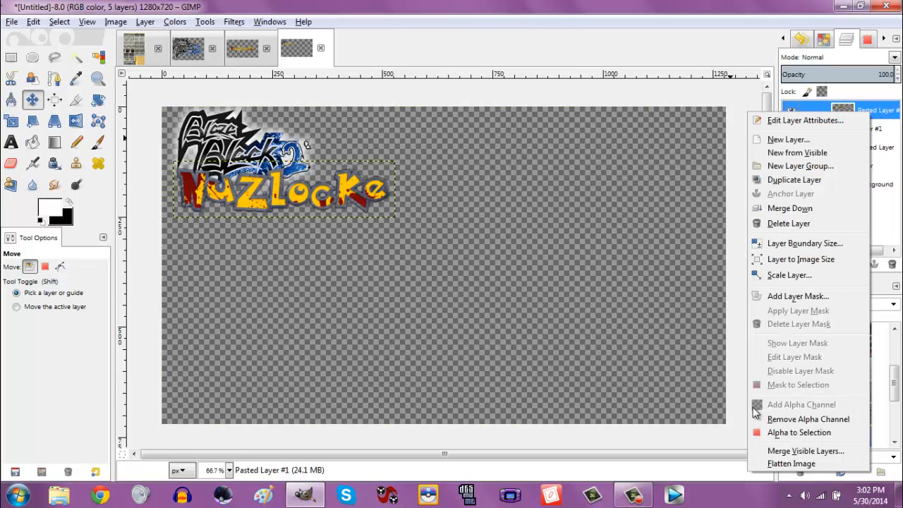
left_click(798, 432)
left_click(59, 22)
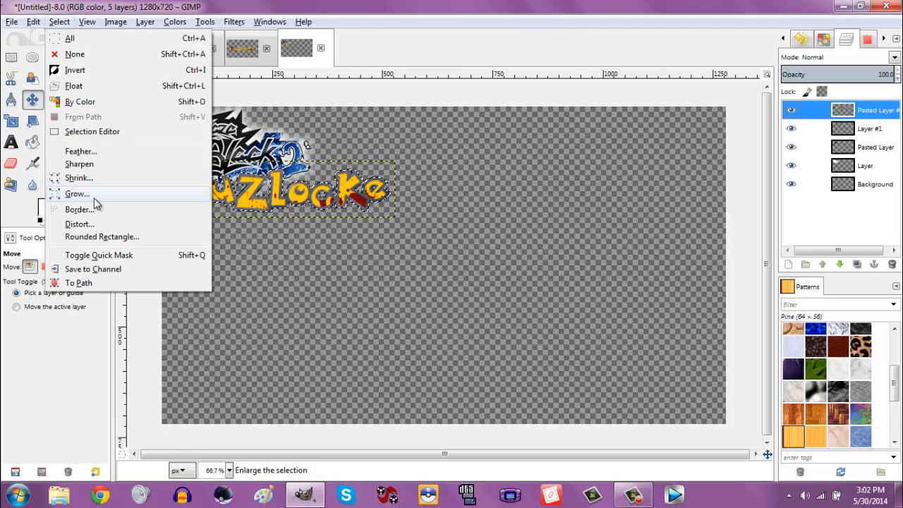
left_click(92, 192)
key("Return")
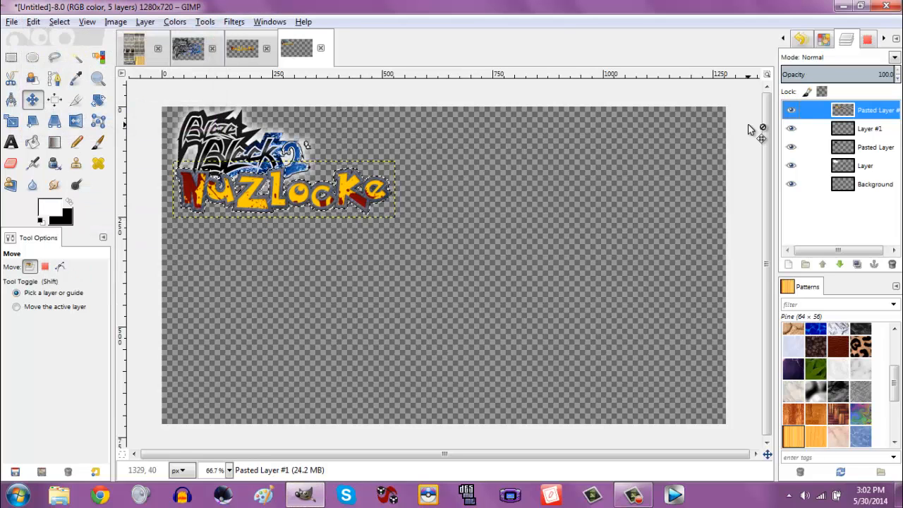
left_click(857, 129)
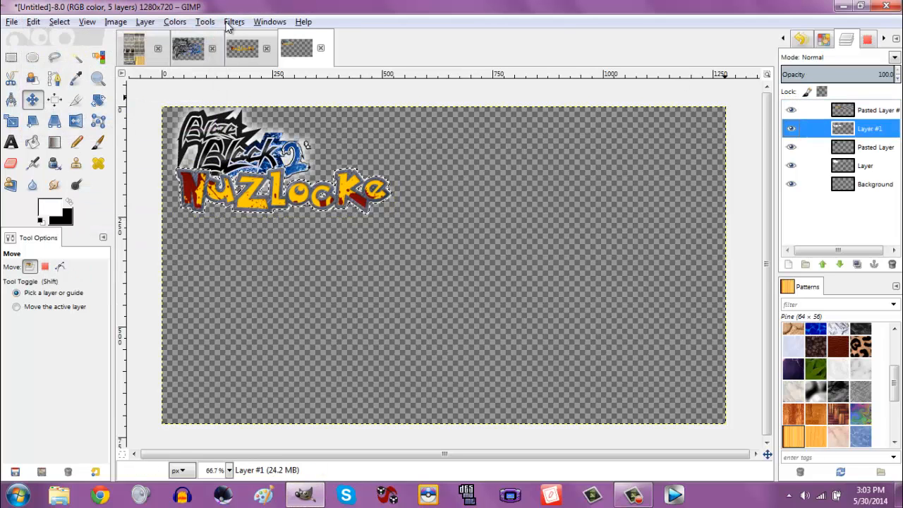
- Clear the selection and apply a Gaussian blur to the white fill behind the Nuzlocke logo
left_click(59, 22)
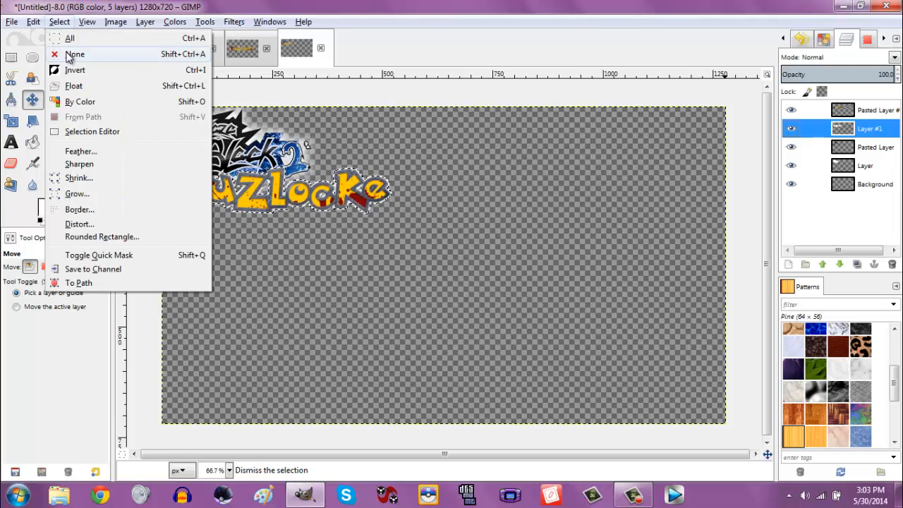
left_click(74, 54)
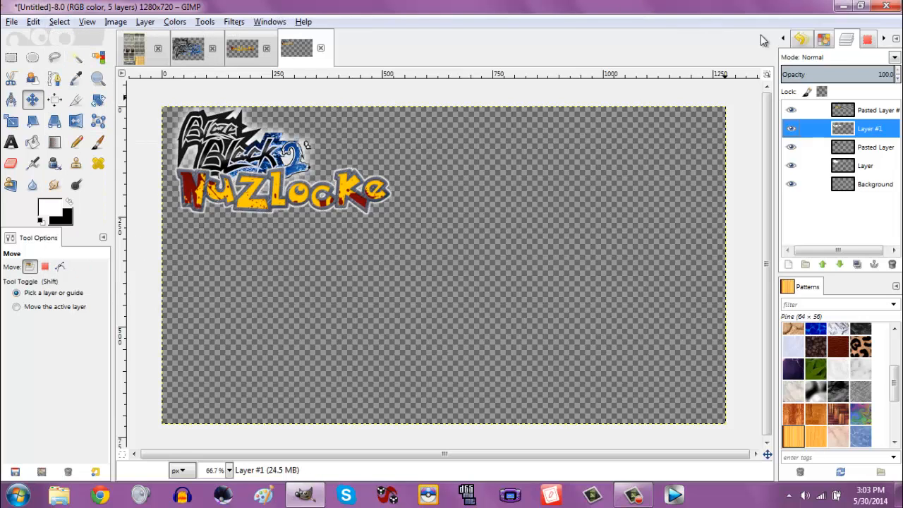
left_click(235, 22)
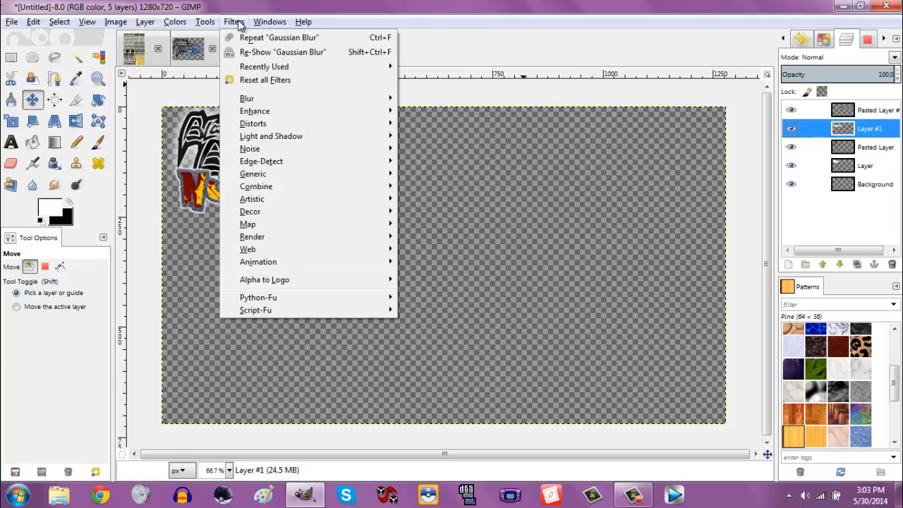
mouse_move(282, 99)
left_click(413, 111)
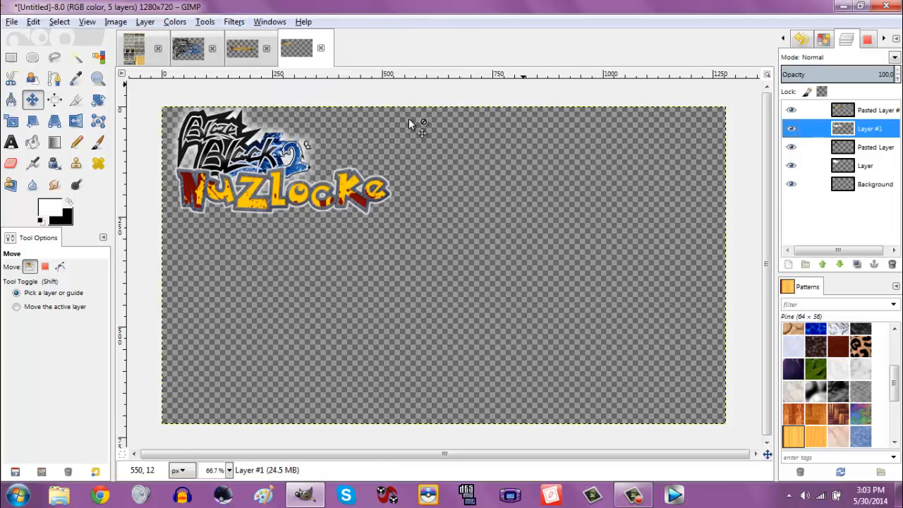
left_click(470, 391)
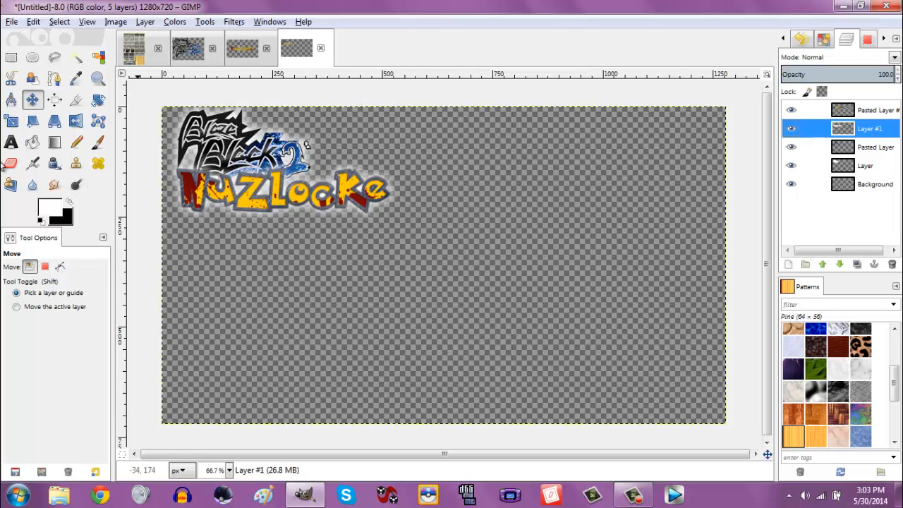
- Open Base Thumbnail.xcf from the Storm Silver Nuzlocke folder inside Pictures > Thumbnails
left_click(11, 142)
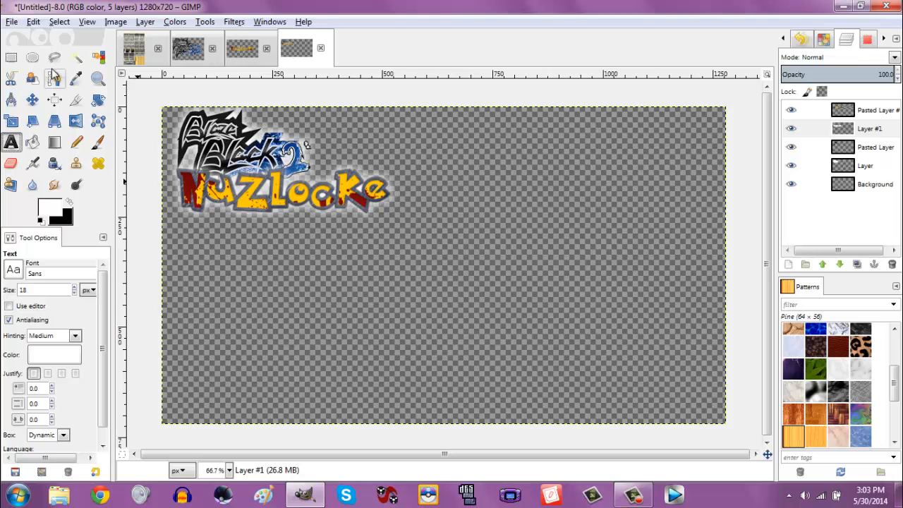
left_click(11, 22)
left_click(35, 63)
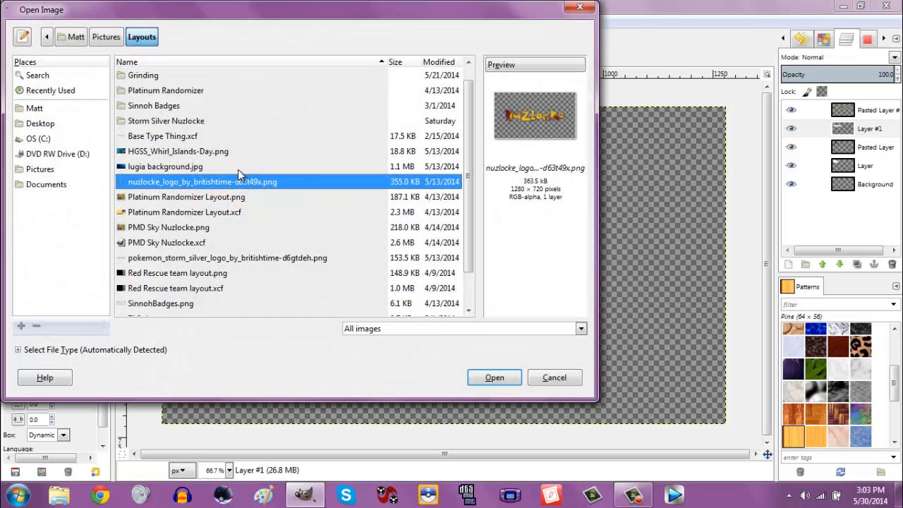
left_click(99, 38)
double_click(167, 275)
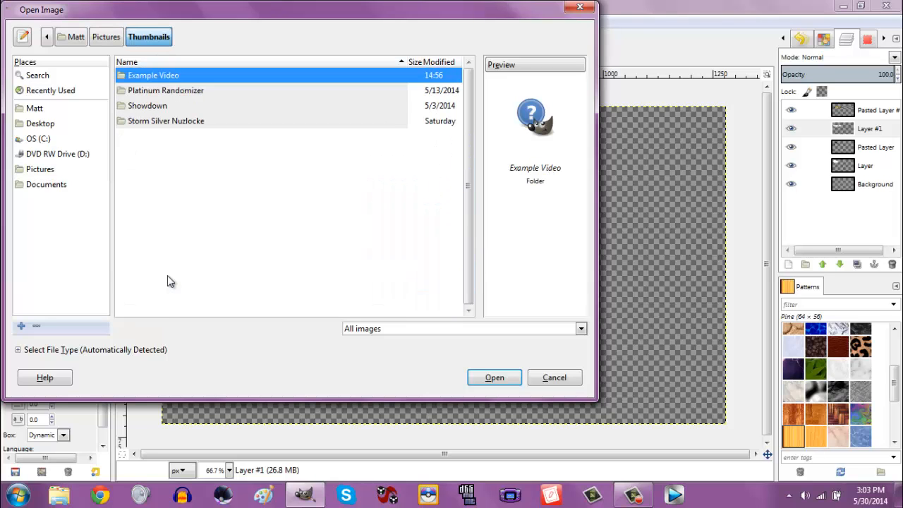
left_click(172, 106)
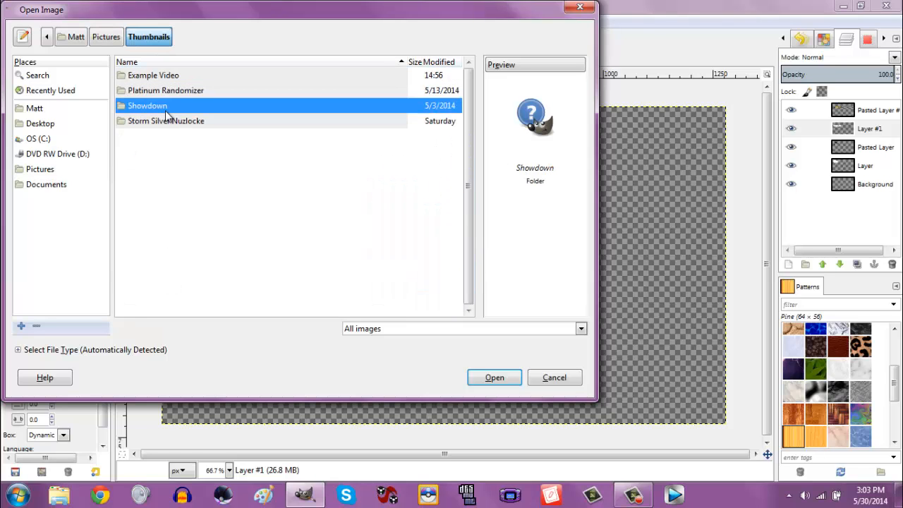
double_click(167, 121)
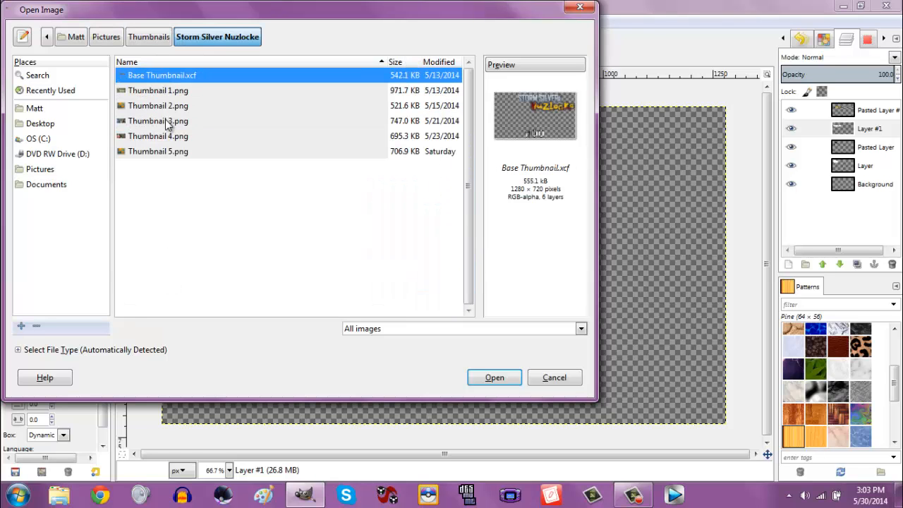
double_click(194, 76)
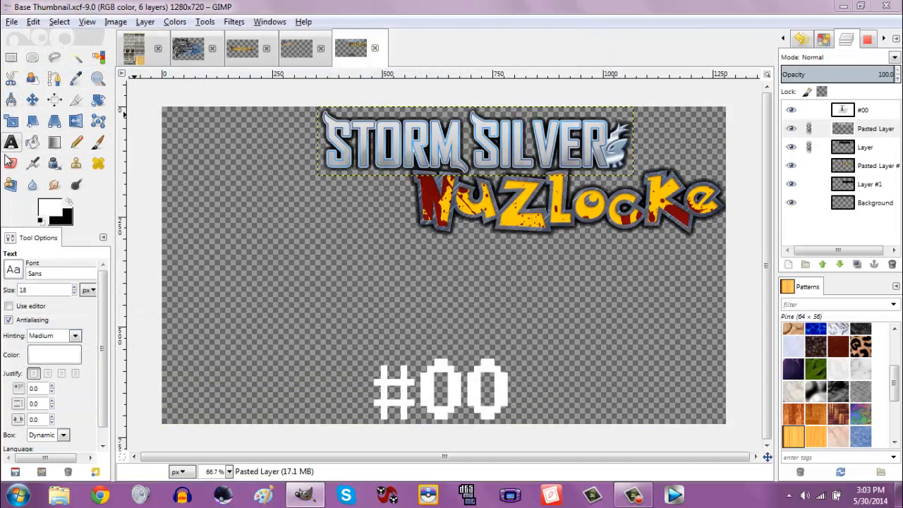
- Pick up the Power Clear Bold text settings from the #00 label in Base Thumbnail.xcf and return to the Blaze Black 2 image
left_click(452, 383)
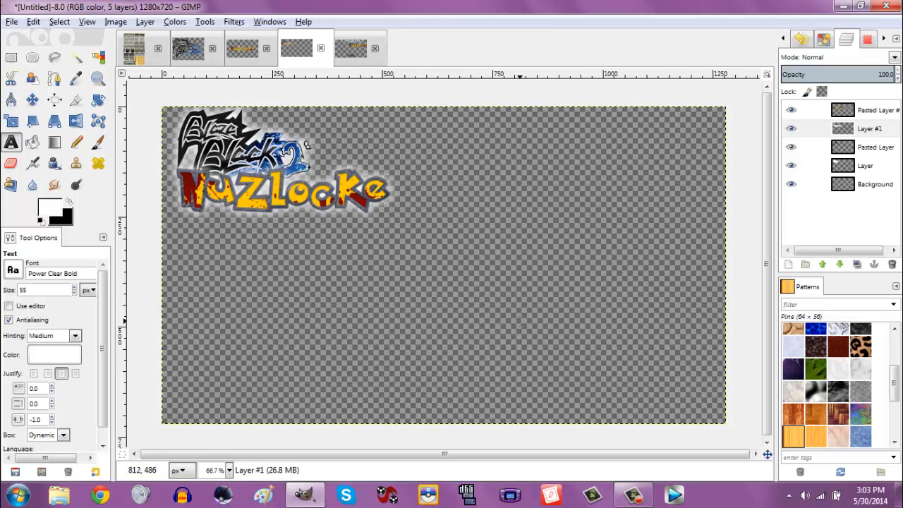
left_click(353, 50)
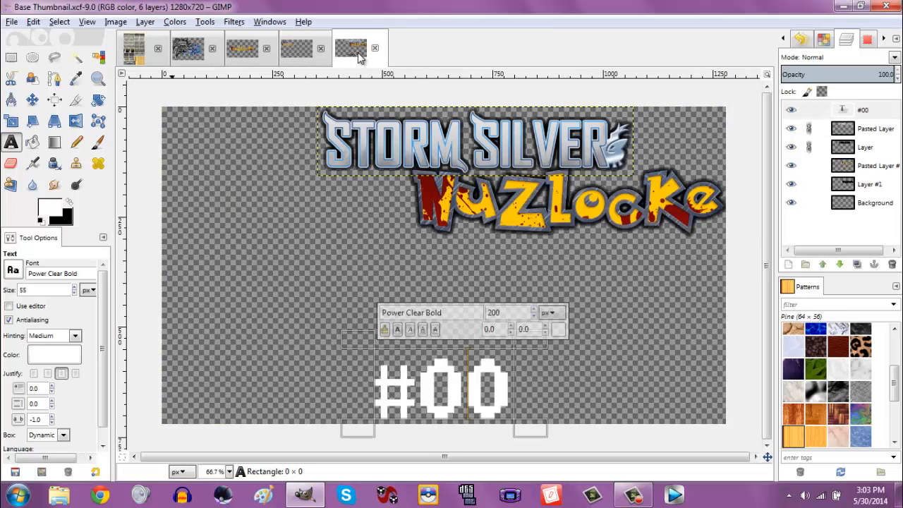
left_click(297, 49)
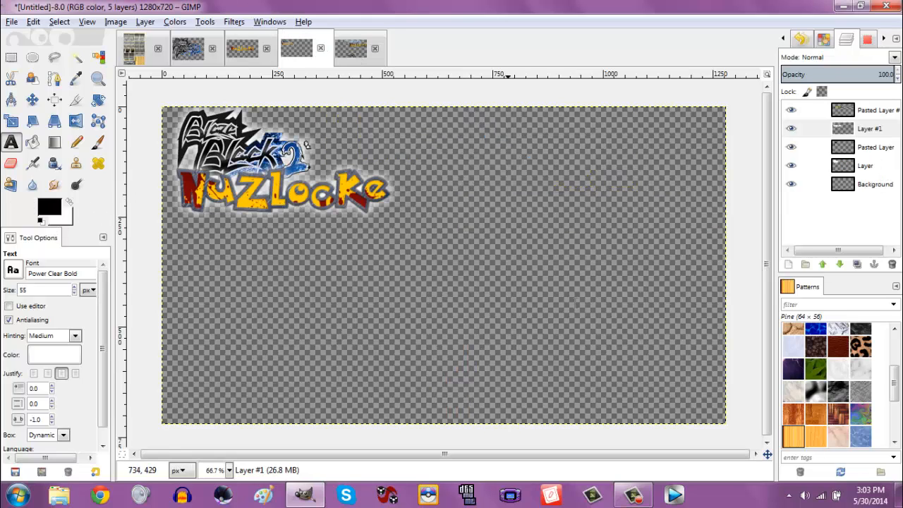
- Set the text colour to black (000000) and add the text "#00" in the lower-right area of the canvas
left_click(70, 354)
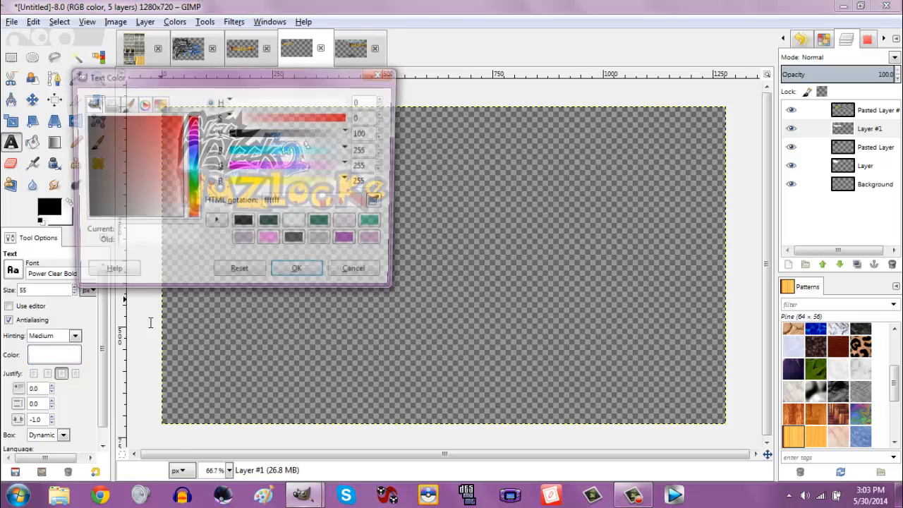
left_click(243, 223)
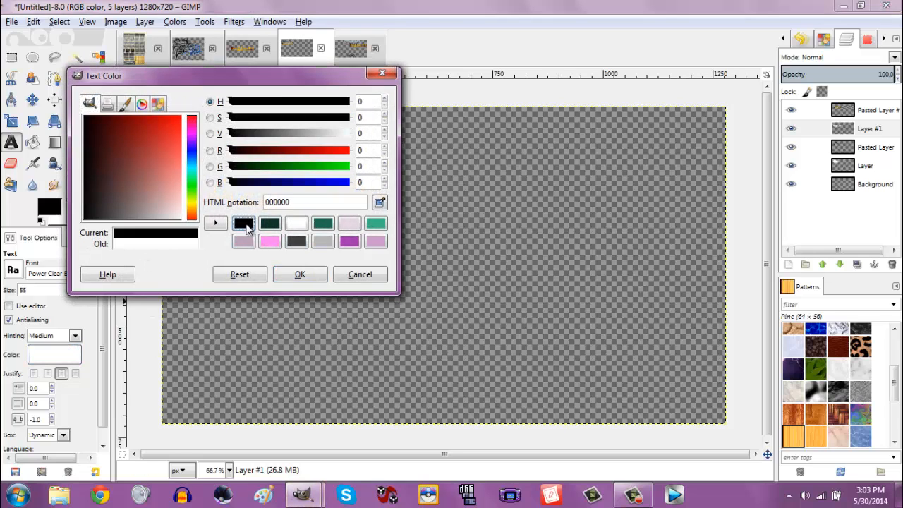
left_click(300, 274)
left_click(559, 352)
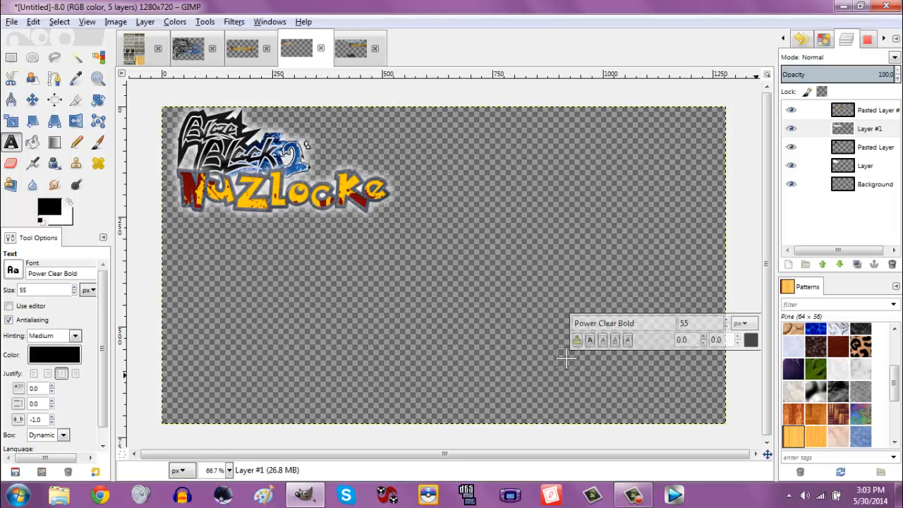
type("#")
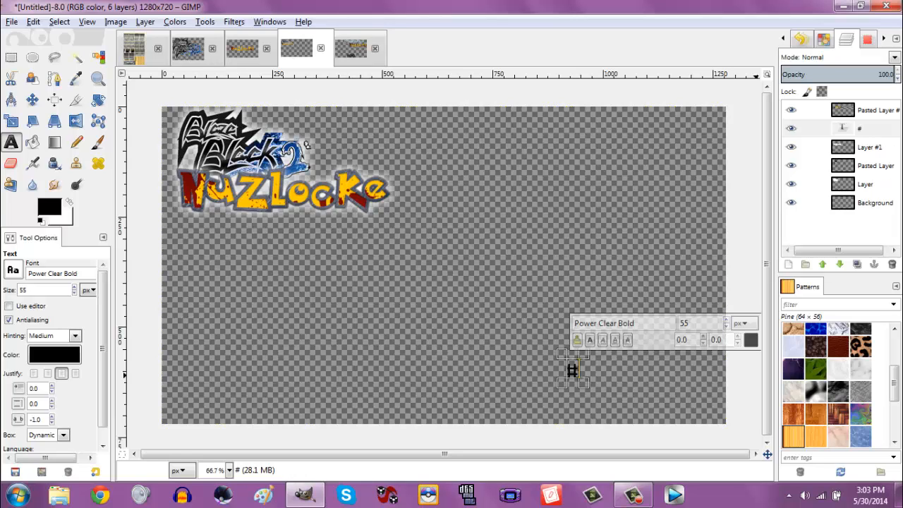
type("00")
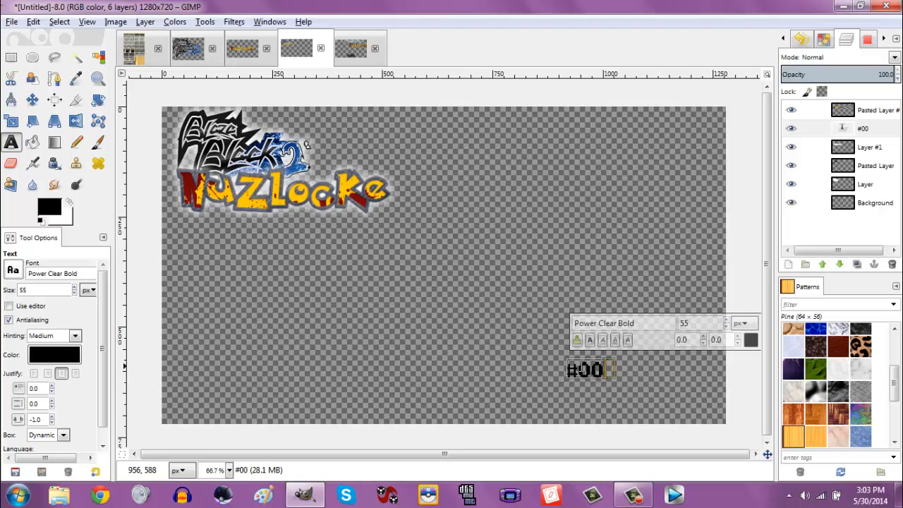
- Enlarge the "#00" text to 200 px and move it up so it fits inside the lower-right corner of the canvas
left_click_drag(557, 382, 639, 387)
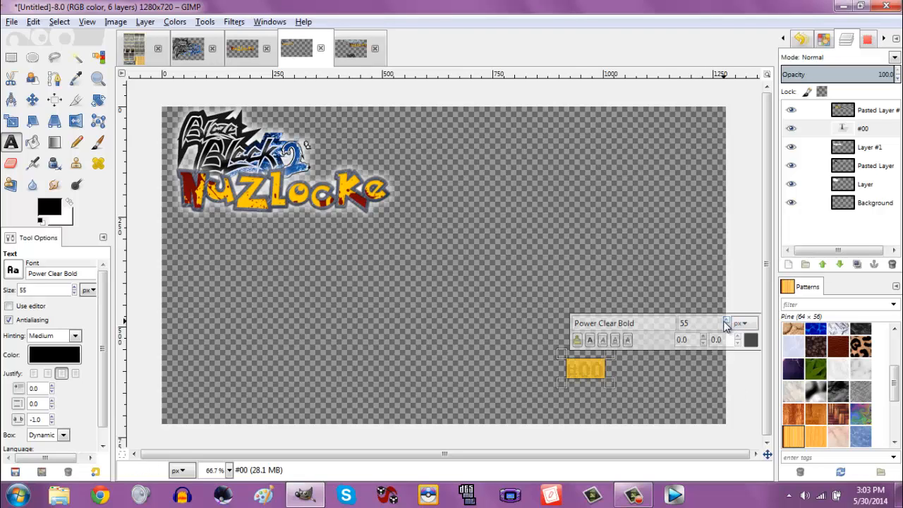
left_click(726, 321)
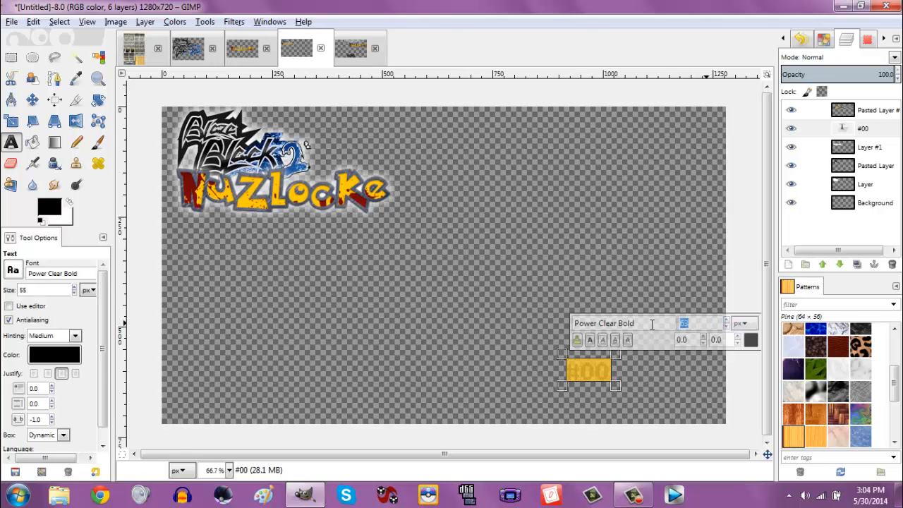
key("Return")
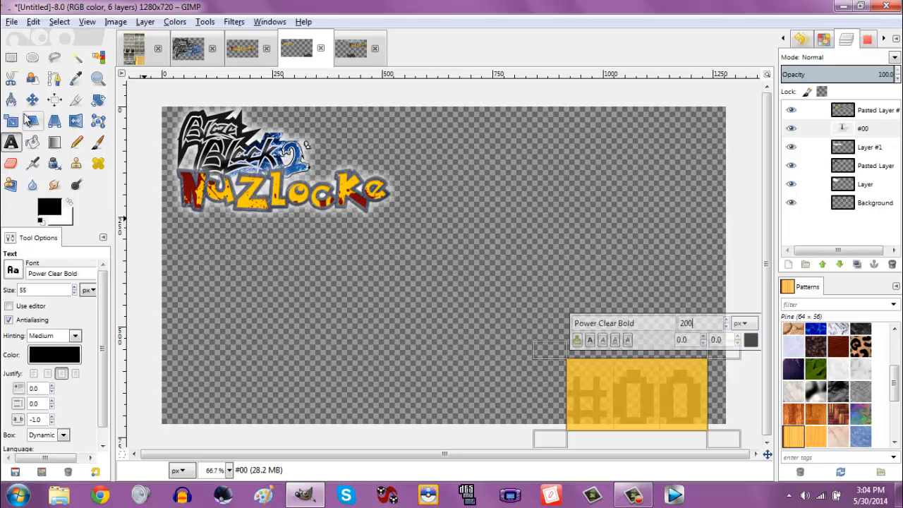
left_click(32, 100)
left_click_drag(653, 411, 652, 392)
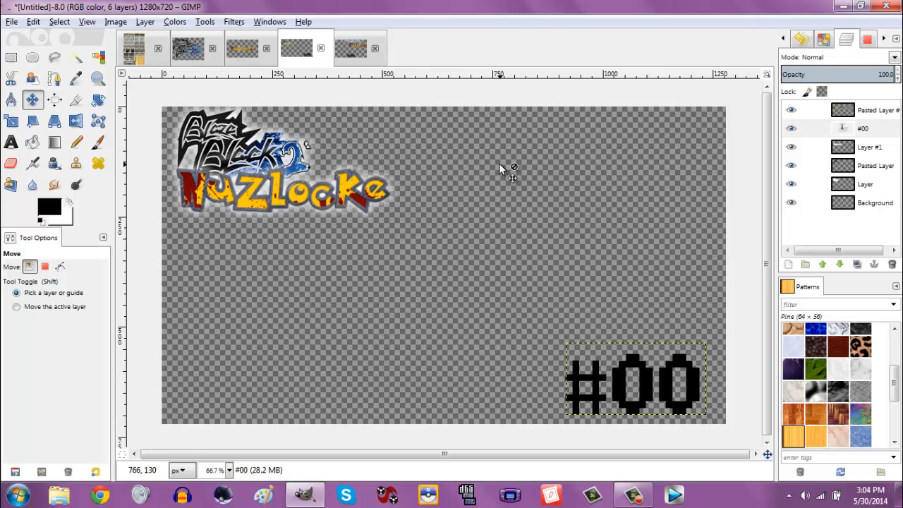
- Save the image as Example.xcf in the Example Video folder inside Pictures > Thumbnails
left_click(87, 22)
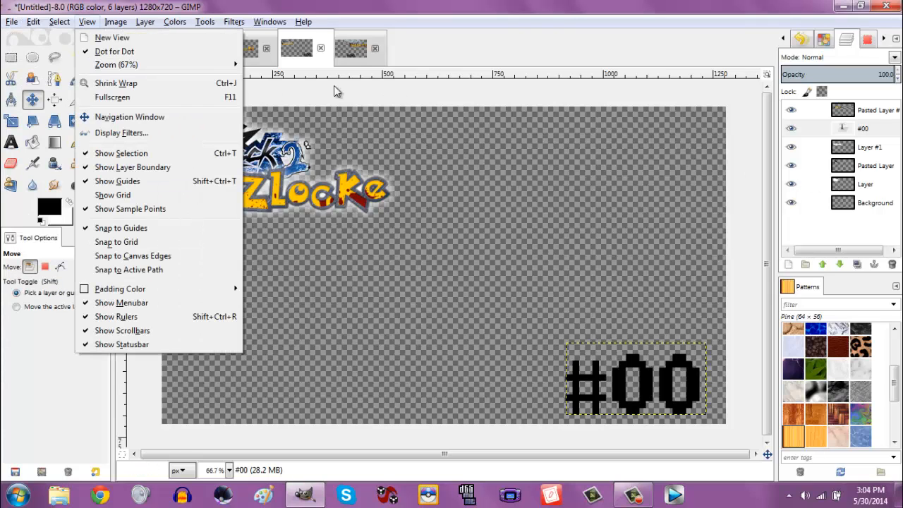
mouse_move(12, 27)
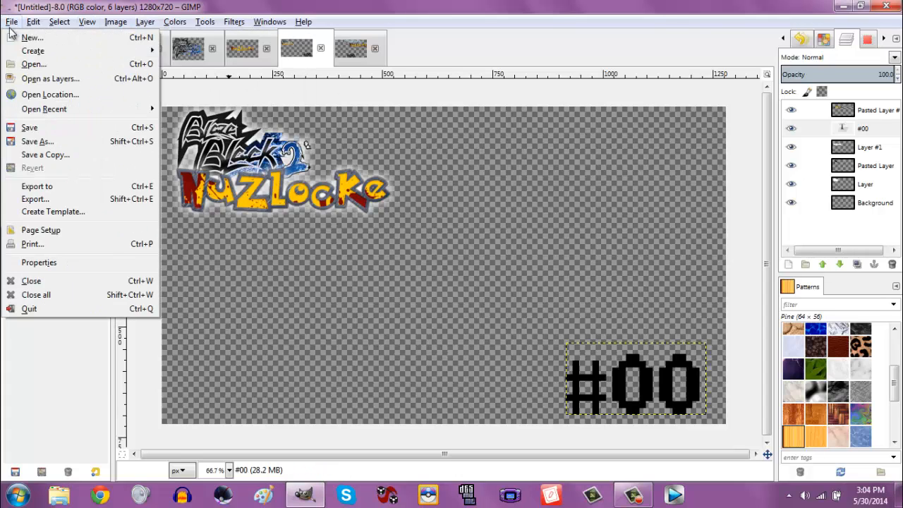
left_click(37, 141)
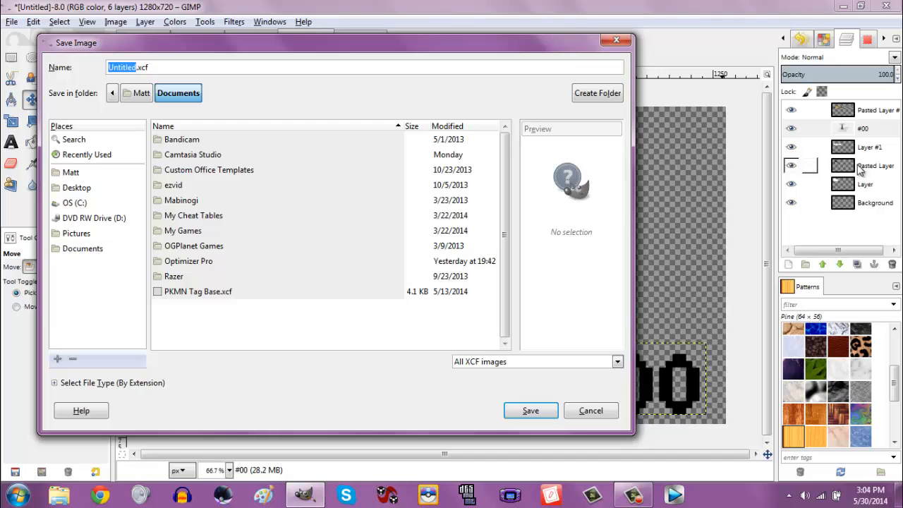
left_click(78, 234)
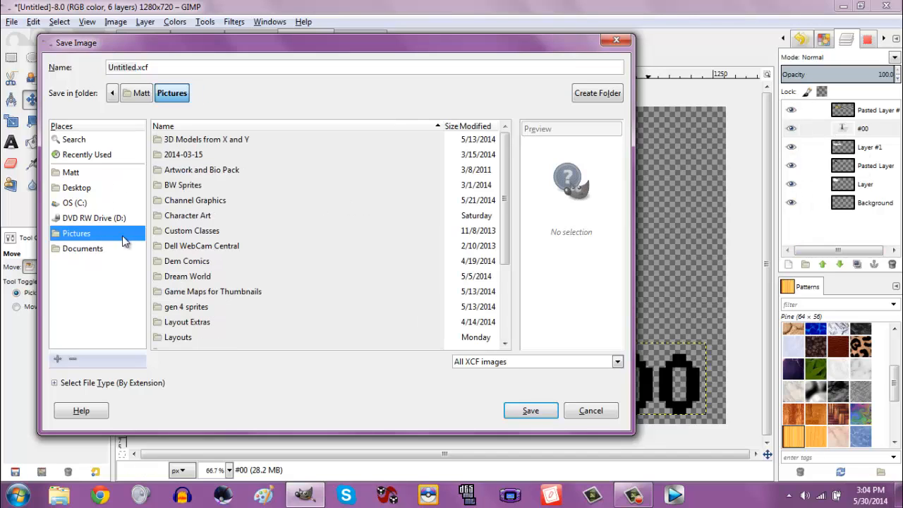
left_click(504, 291)
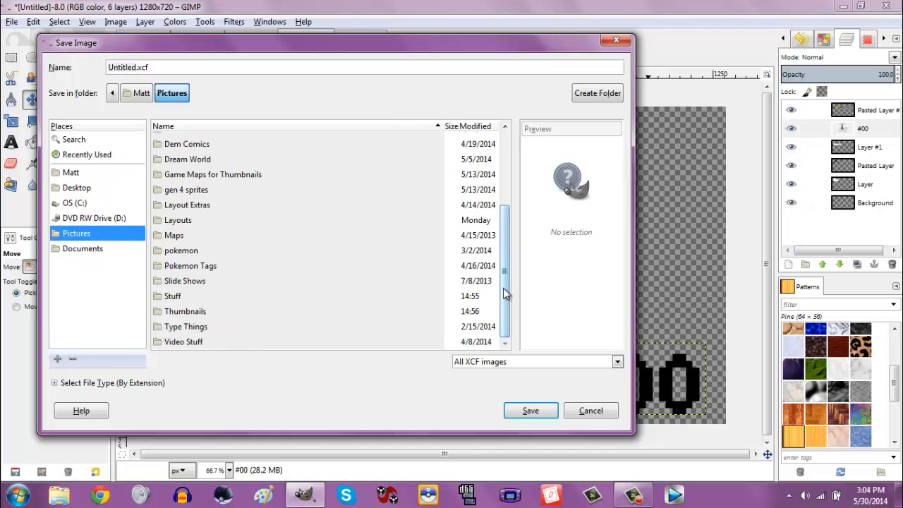
double_click(190, 313)
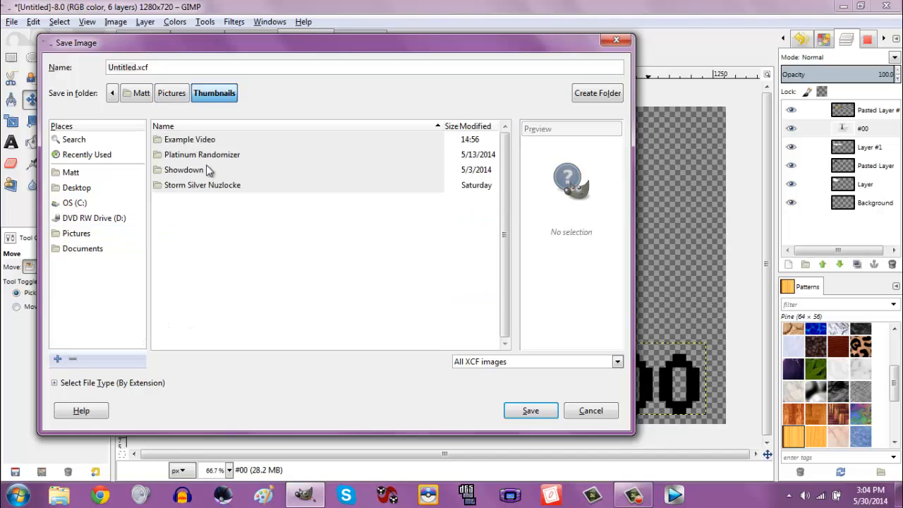
double_click(201, 140)
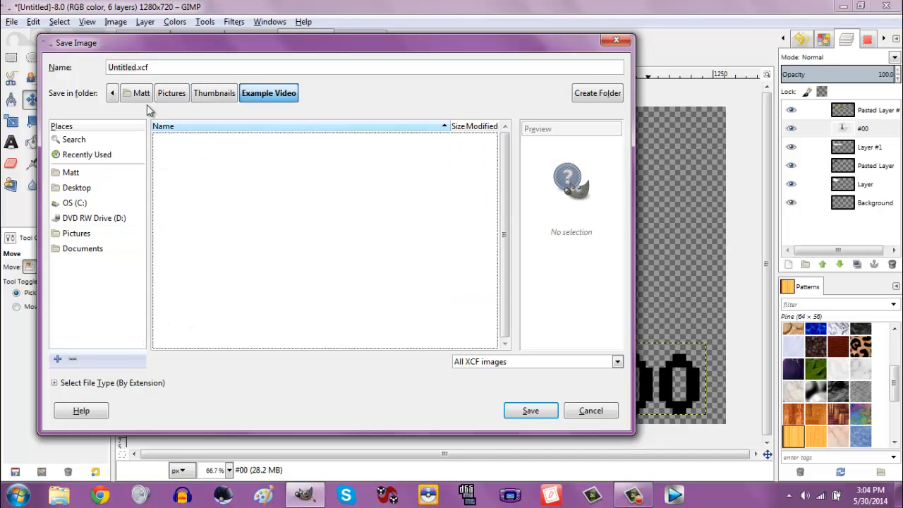
left_click(136, 67)
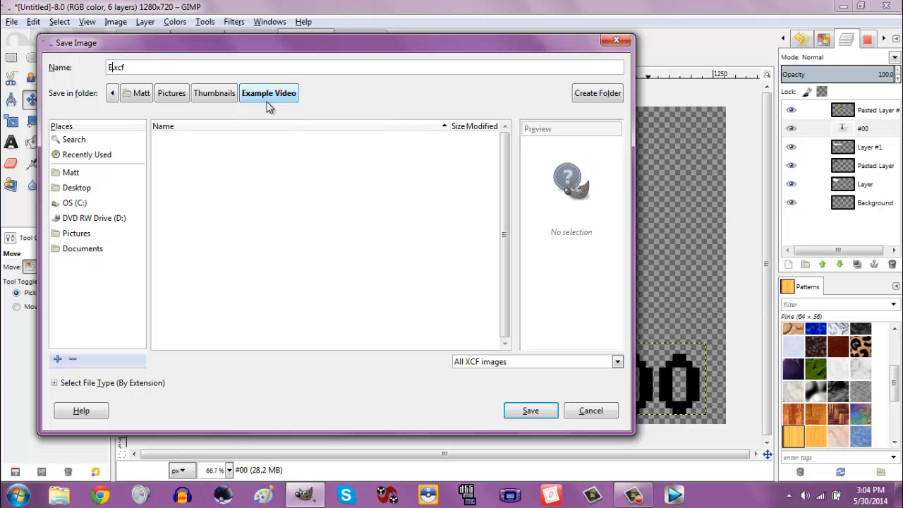
type("Example")
left_click(531, 410)
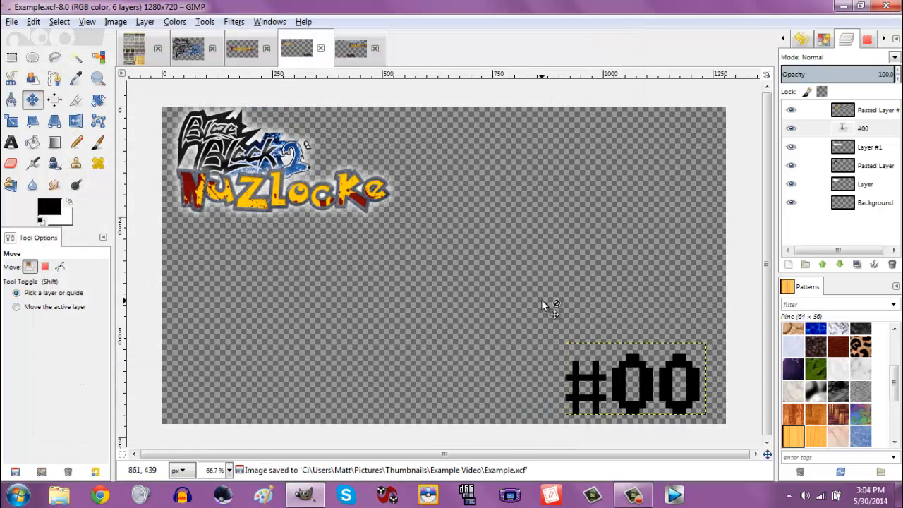
- Select the 216 × 152 px parade scene with the pink car in the BW2 Credits image and copy it
left_click(142, 47)
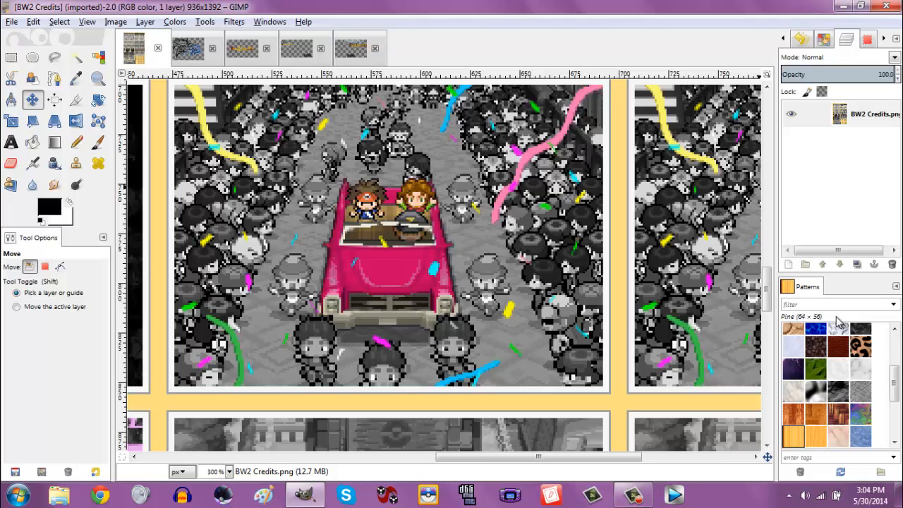
scroll(772, 293, "up", 1)
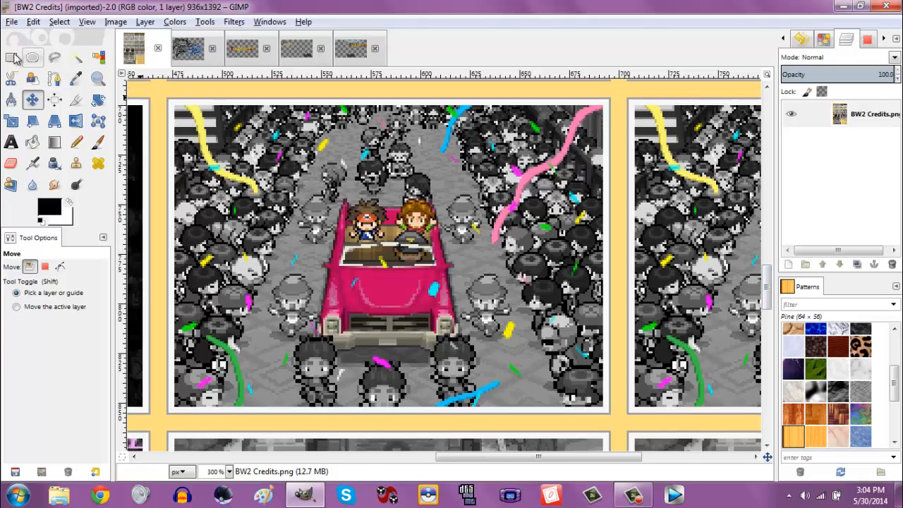
left_click(11, 57)
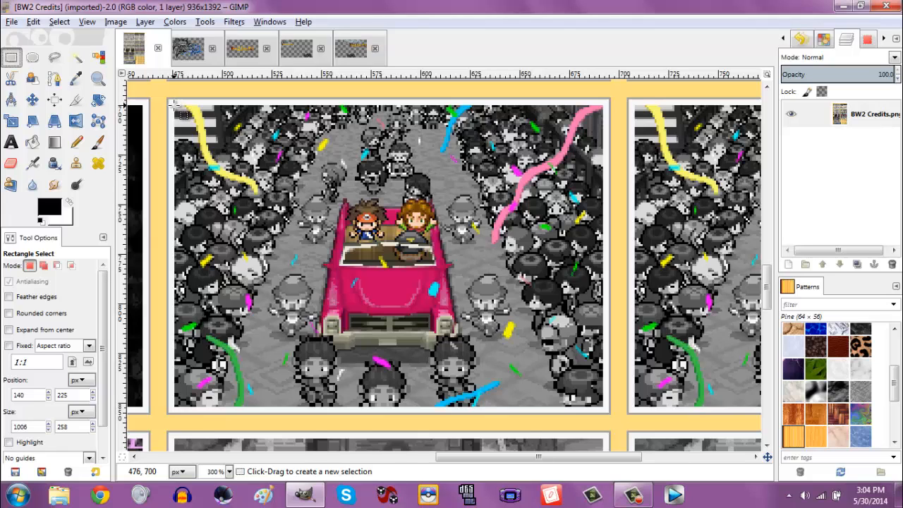
left_click_drag(172, 104, 213, 138)
left_click(258, 141)
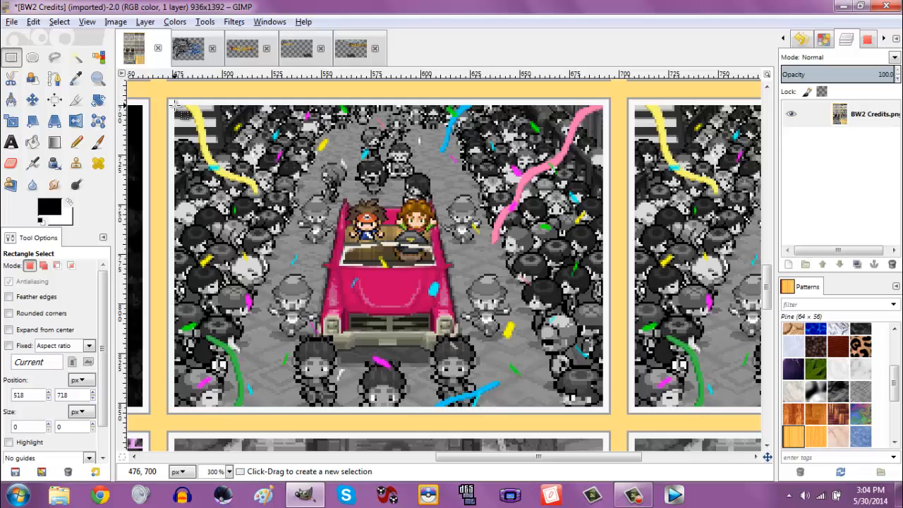
left_click_drag(174, 106, 605, 408)
key("ctrl+c")
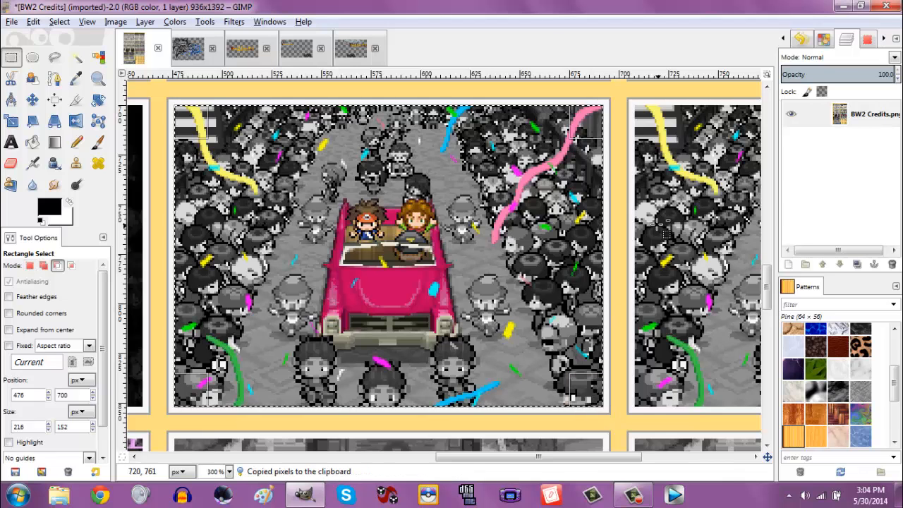
- Paste the parade scene into Example.xcf as a new layer and move it to about the middle of the canvas
left_click(300, 49)
key("ctrl+v")
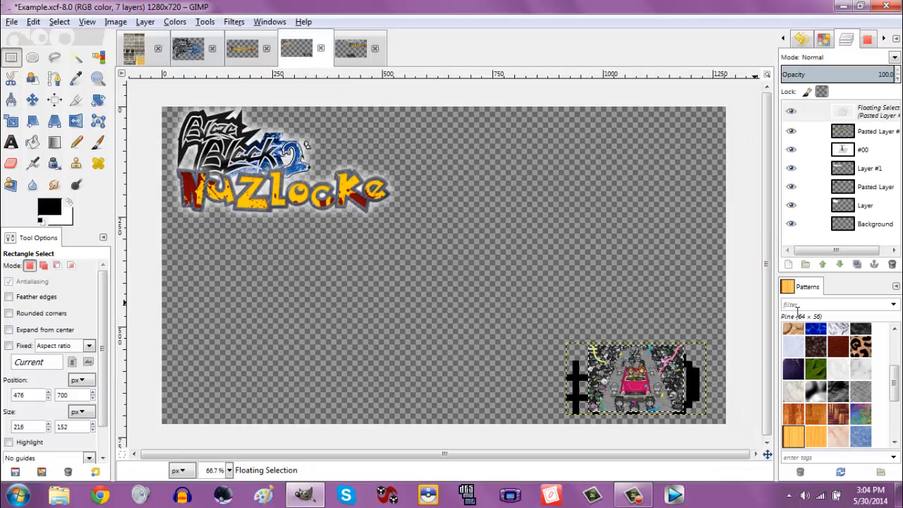
left_click(788, 264)
left_click(33, 101)
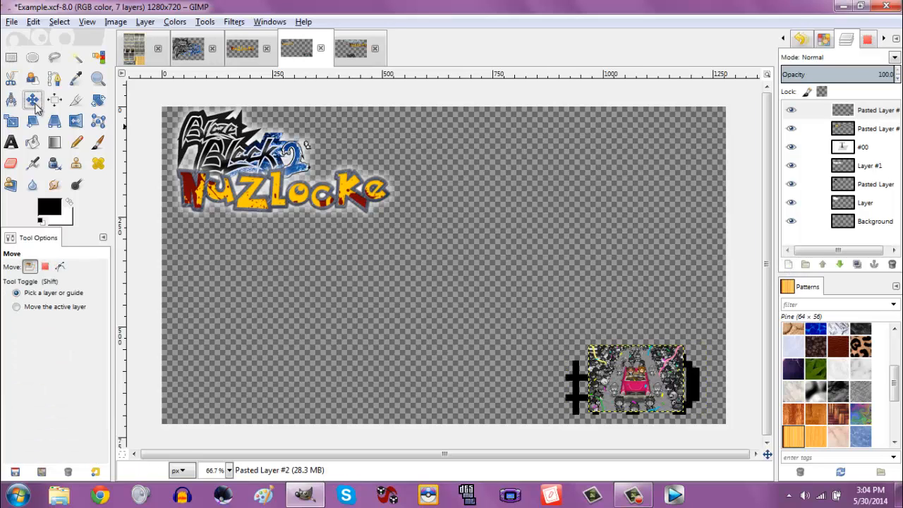
left_click_drag(650, 385, 435, 267)
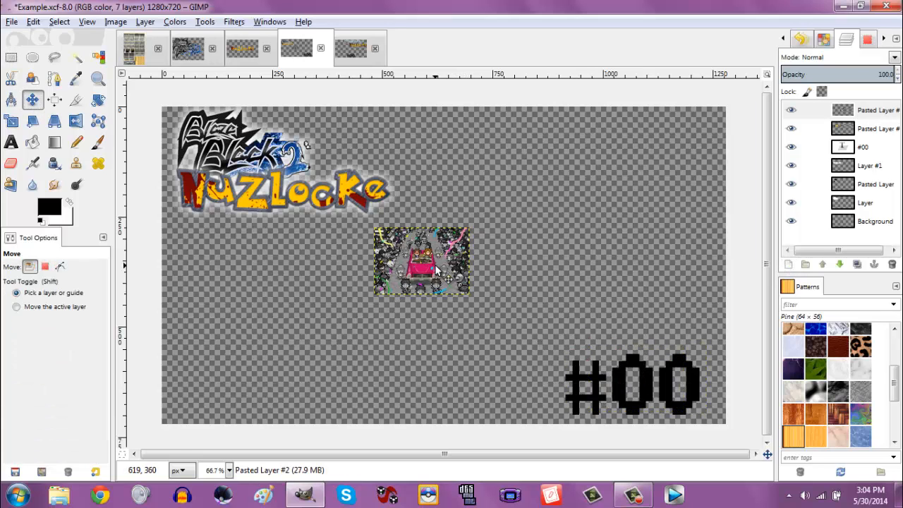
- Lower the parade scene layer in the stack until it sits directly above the Background layer
left_click(840, 264)
left_click(840, 264)
left_click(839, 264)
left_click(840, 264)
left_click(840, 264)
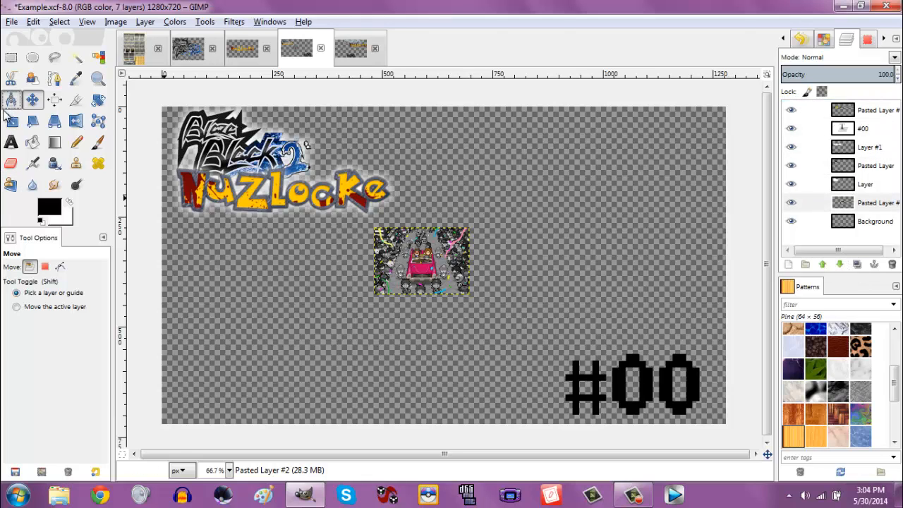
- Scale the parade scene layer to 1280 × 720 px
left_click(10, 119)
left_click(421, 261)
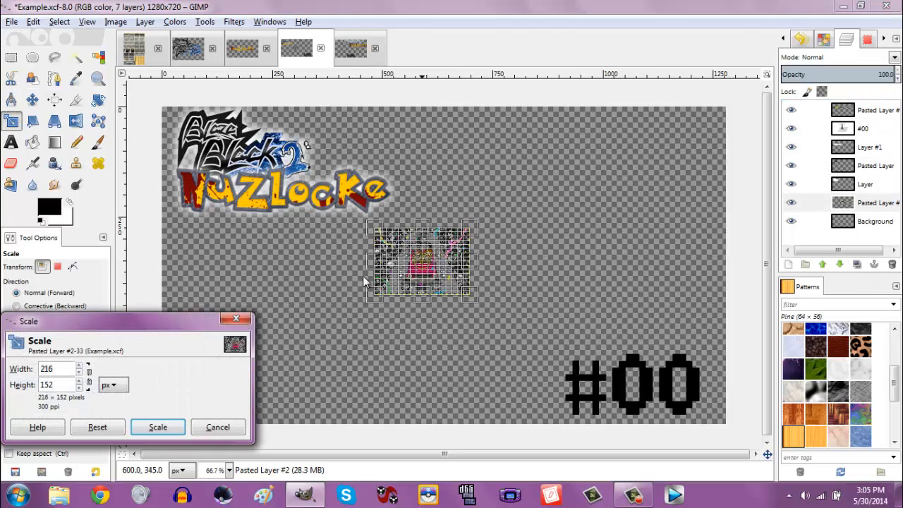
left_click(108, 386)
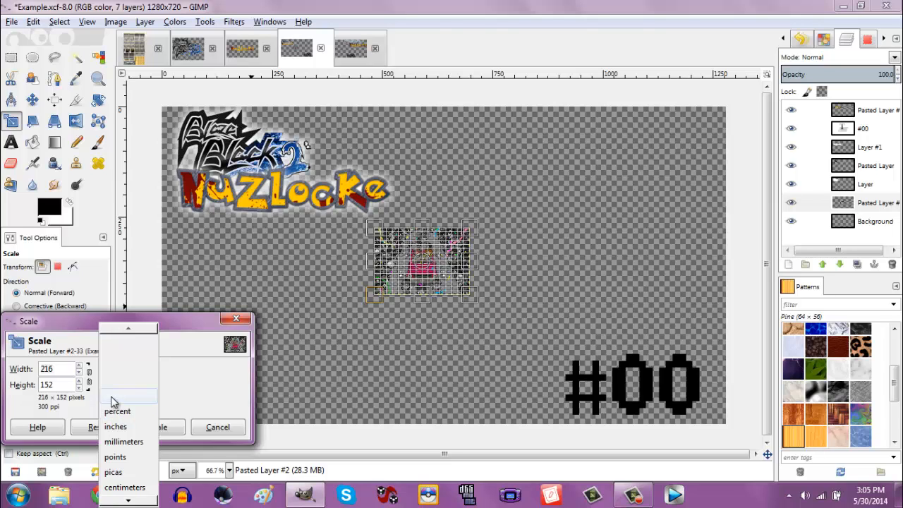
left_click(113, 397)
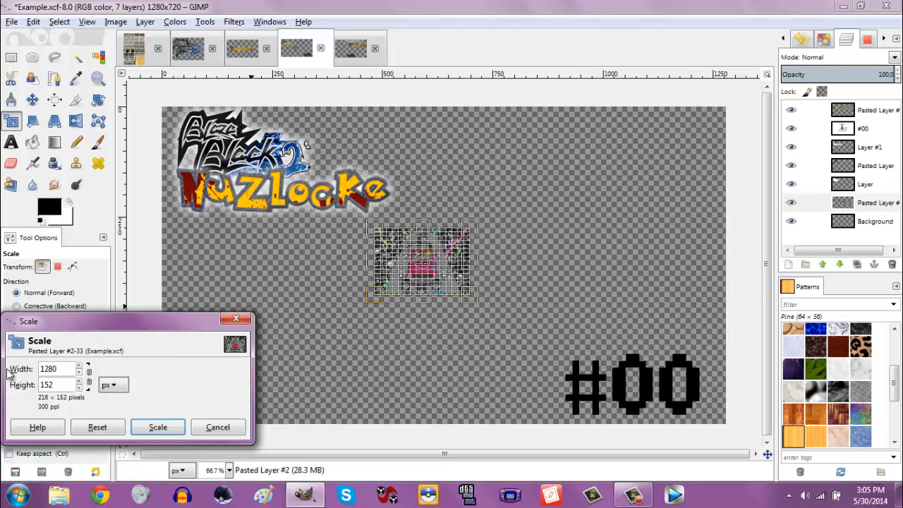
key("Tab")
type("72")
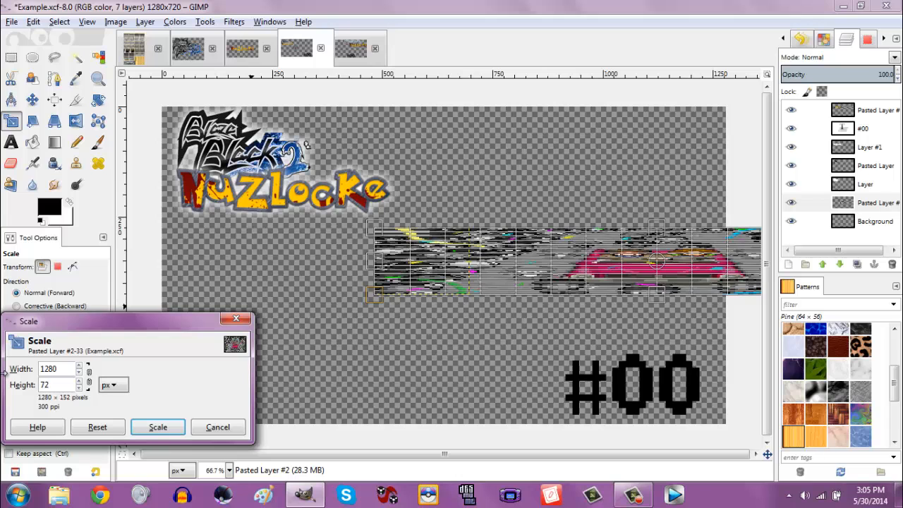
type("0")
key("Tab")
left_click(157, 427)
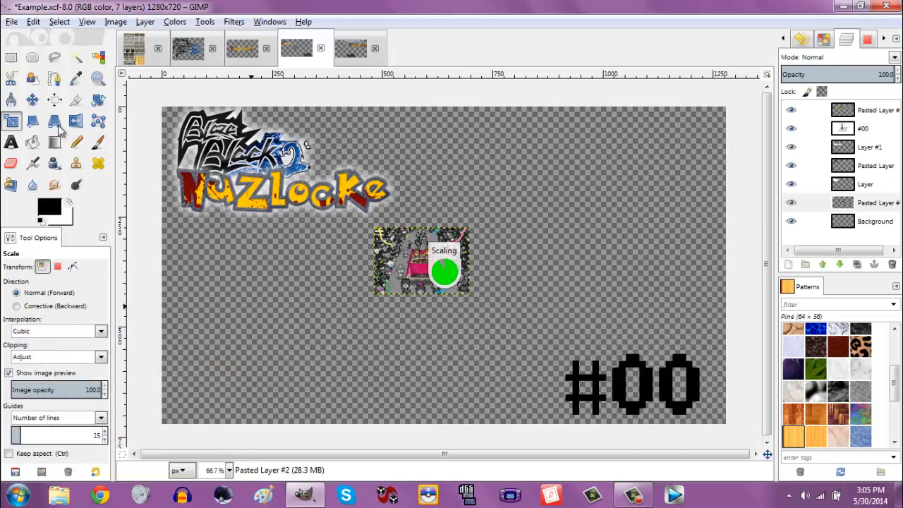
- Align the parade scene layer to the canvas centre, both horizontally and vertically
left_click(54, 100)
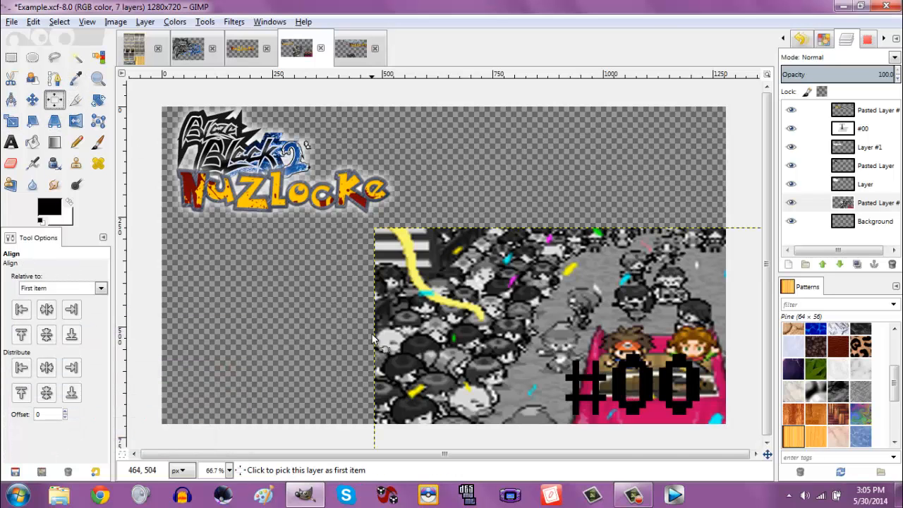
left_click(409, 429)
left_click(47, 309)
left_click(46, 334)
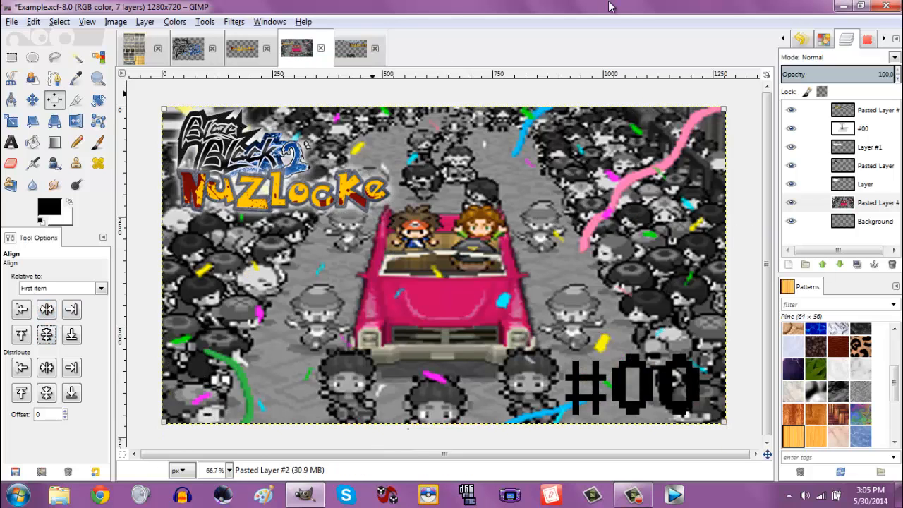
- Apply a Gaussian blur with a 10 px radius to the parade scene layer
left_click(263, 22)
mouse_move(237, 21)
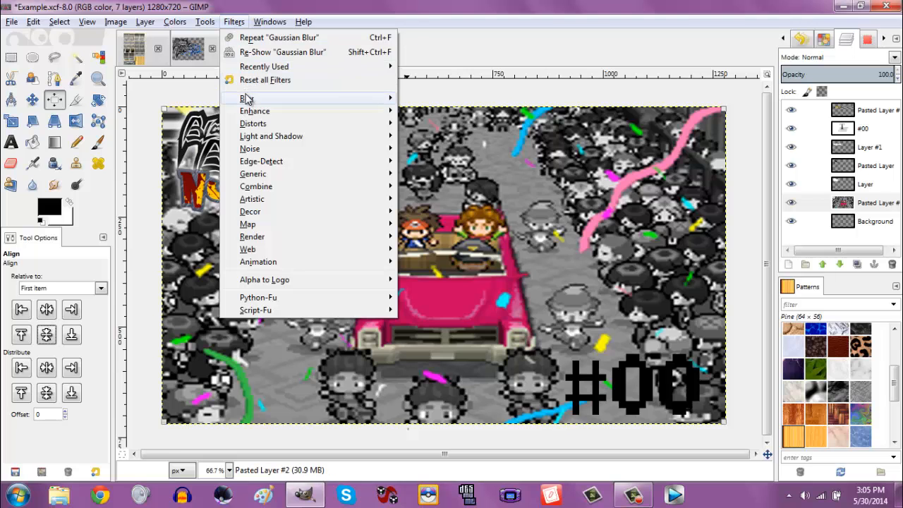
mouse_move(247, 102)
left_click(438, 111)
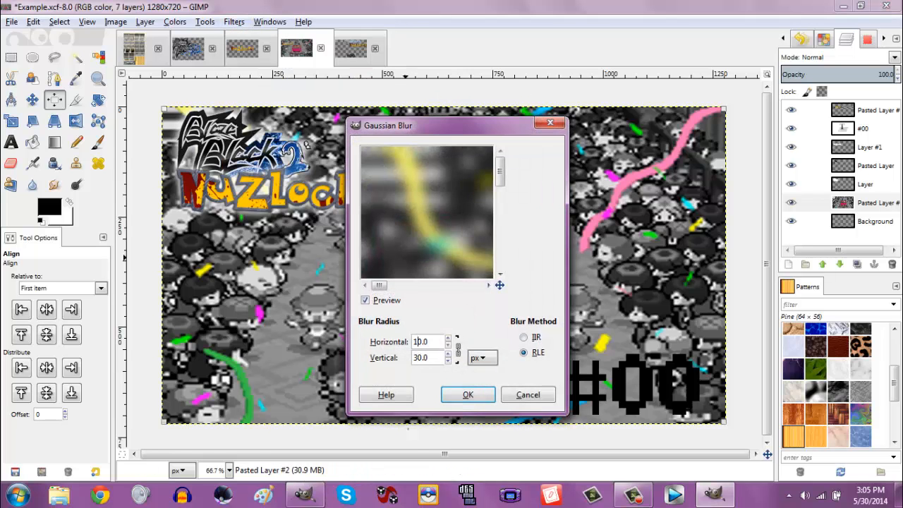
key("Return")
left_click(446, 394)
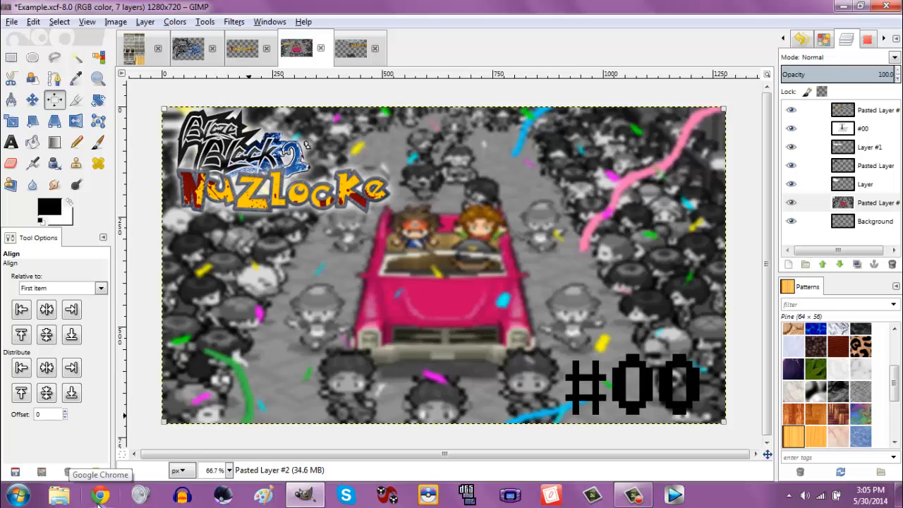
left_click(634, 494)
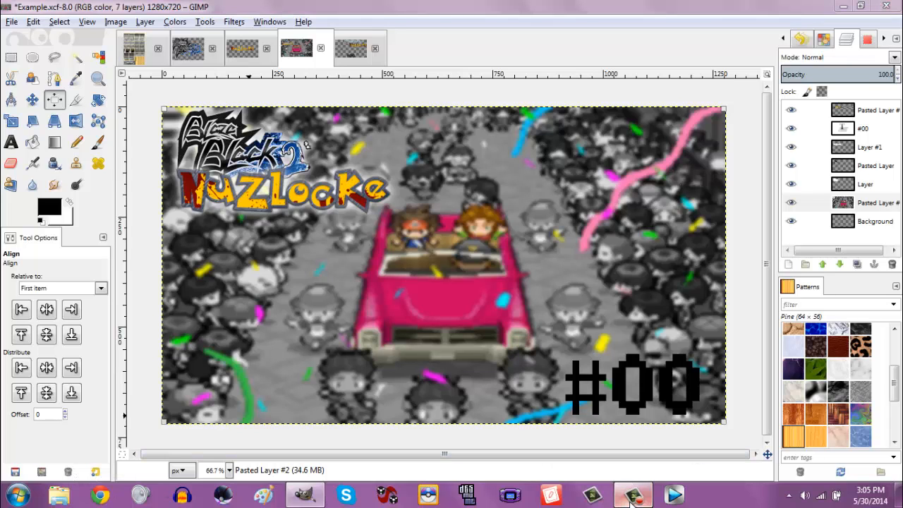
left_click(845, 450)
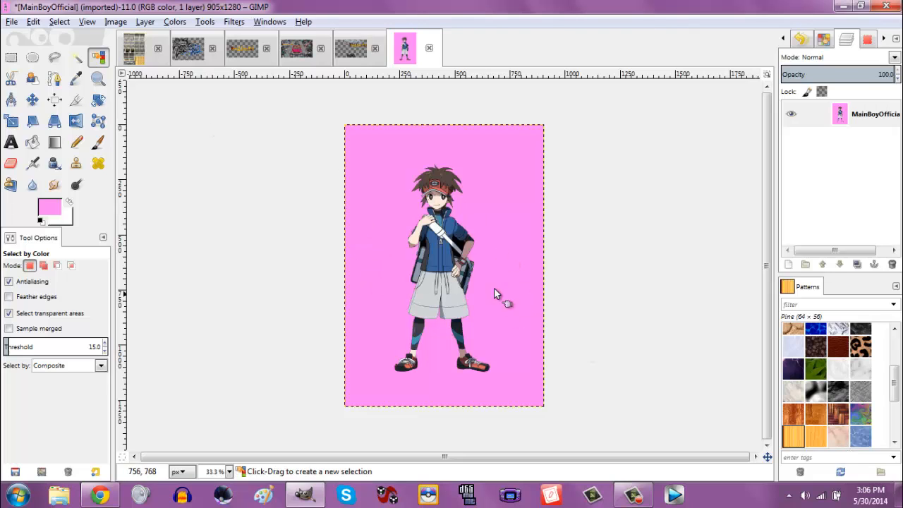
- Copy the whole MainBoyOfficial trainer artwork into the Example.xcf thumbnail as a new layer
left_click(11, 55)
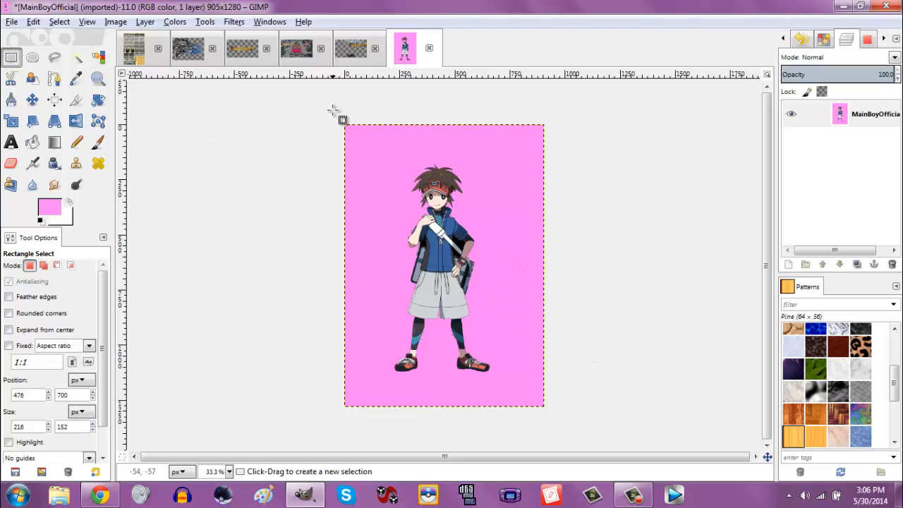
left_click_drag(330, 105, 586, 430)
key("ctrl+c")
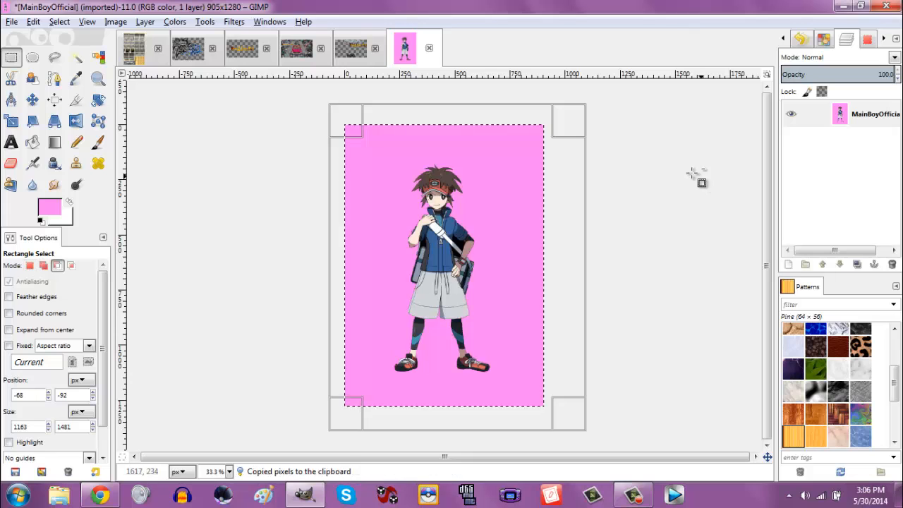
left_click(299, 49)
key("ctrl+v")
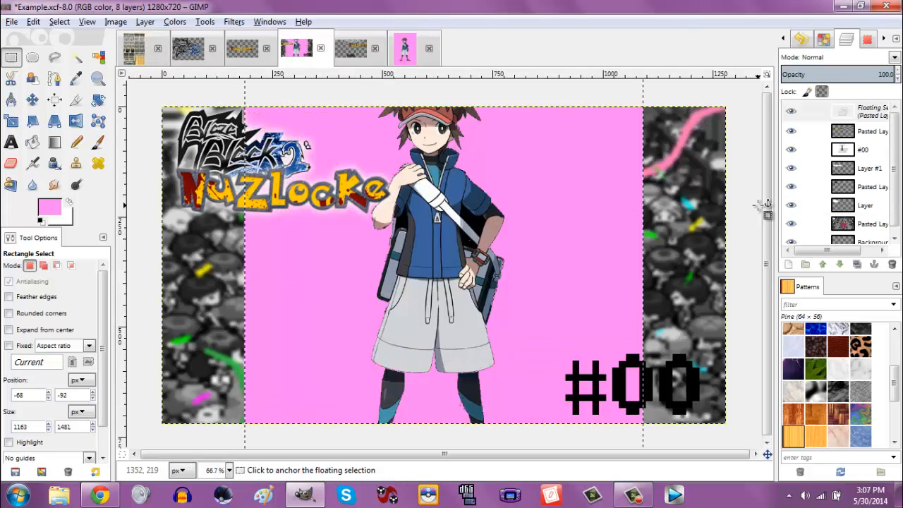
left_click(788, 265)
- Select the pink background of the trainer layer by colour, delete it and clear the selection
left_click(98, 57)
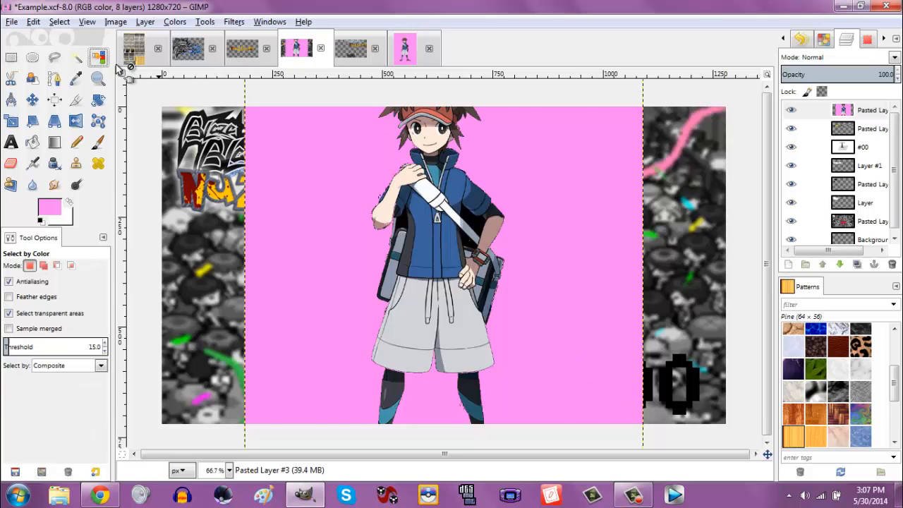
left_click(562, 173)
key("Delete")
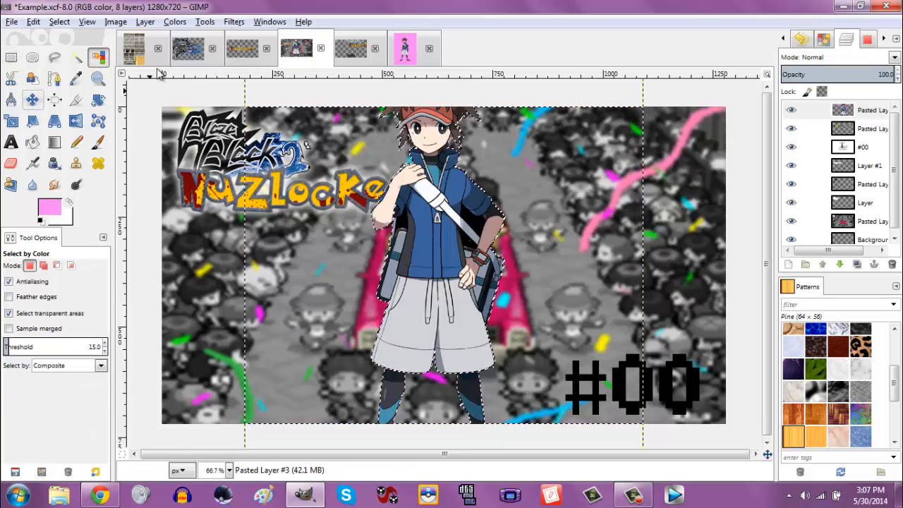
left_click(60, 22)
left_click(70, 55)
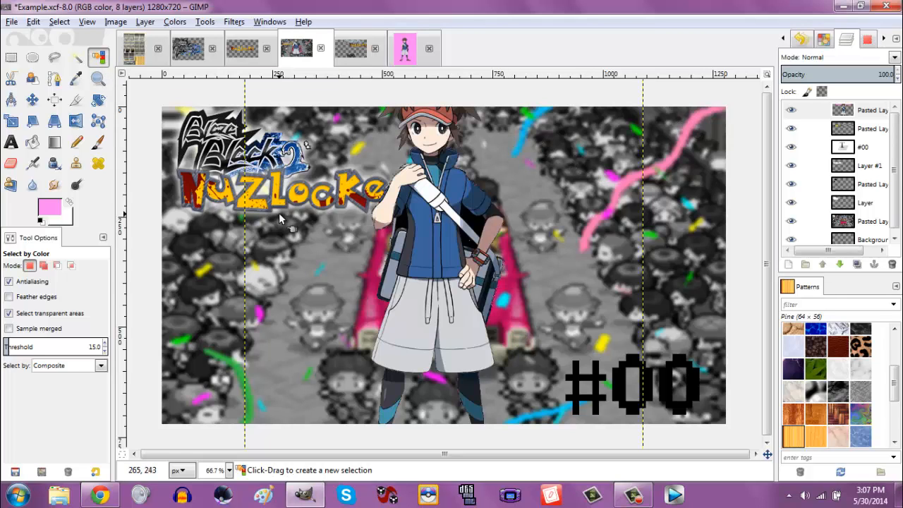
- Lower the trainer artwork on the canvas to expose the pink area above his head, delete that pink and clear the selection
left_click(32, 99)
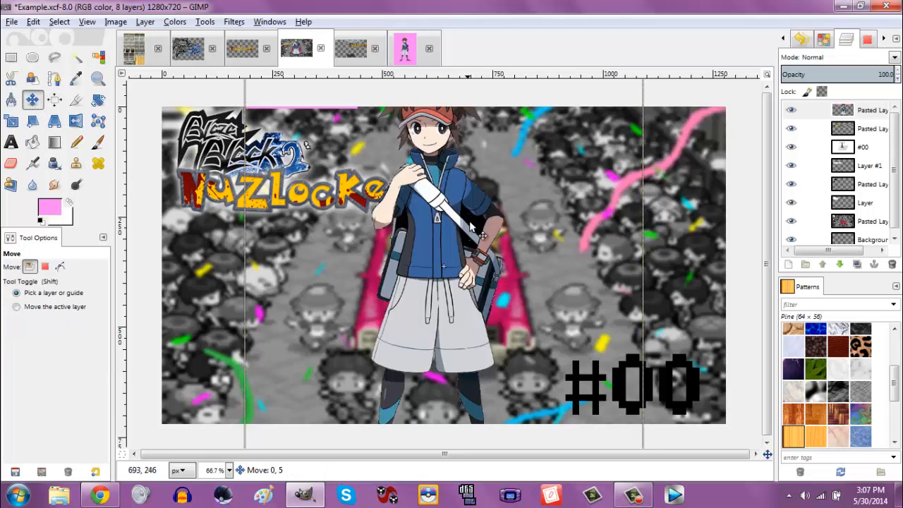
left_click_drag(477, 222, 459, 381)
key("shift+o")
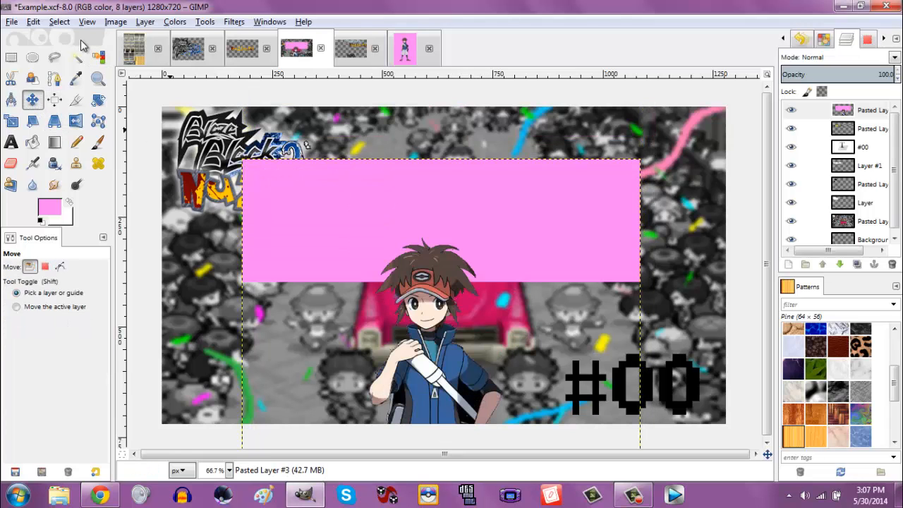
left_click(423, 242)
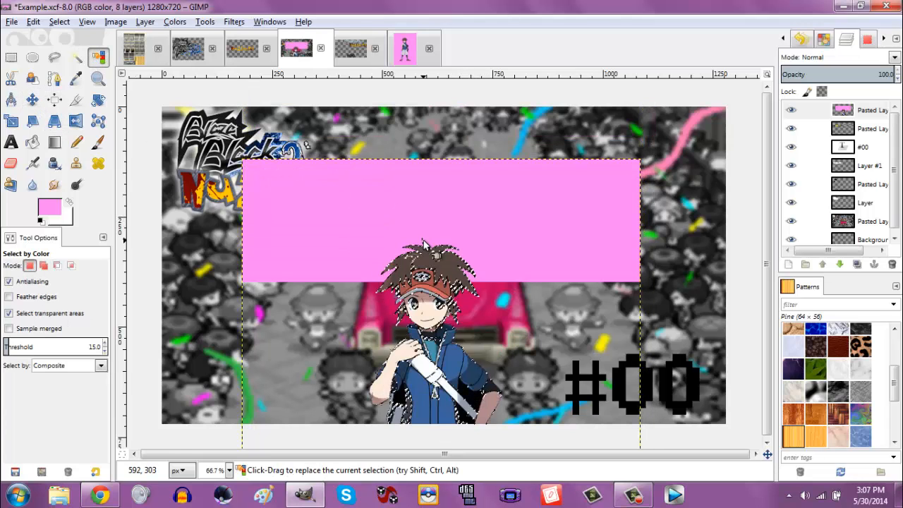
left_click(532, 208)
key("Delete")
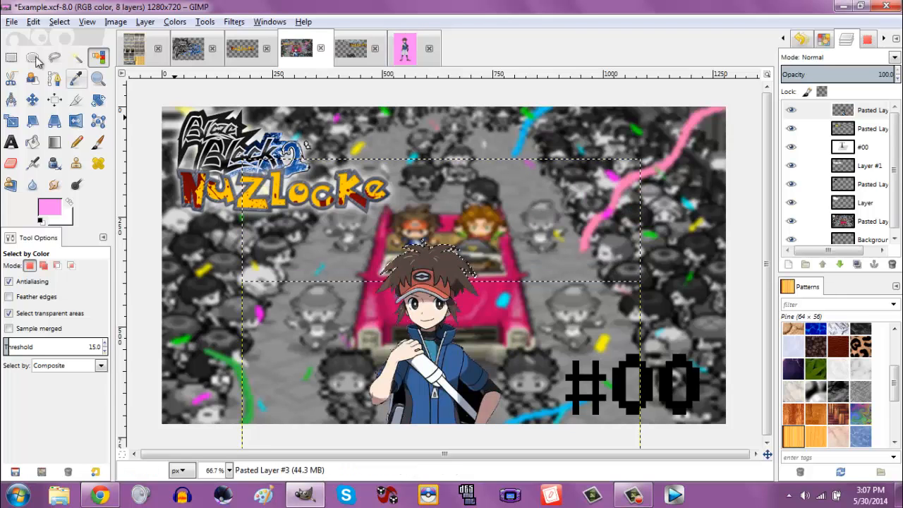
left_click(60, 22)
left_click(77, 55)
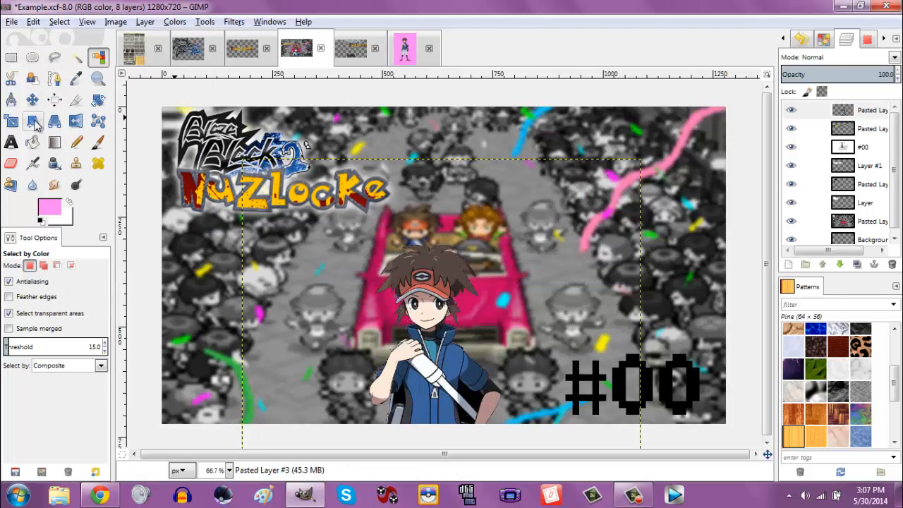
- Raise the trainer artwork on the canvas to expose the pink area around his feet, delete that pink and clear the selection
left_click(31, 99)
left_click_drag(343, 300, 460, 216)
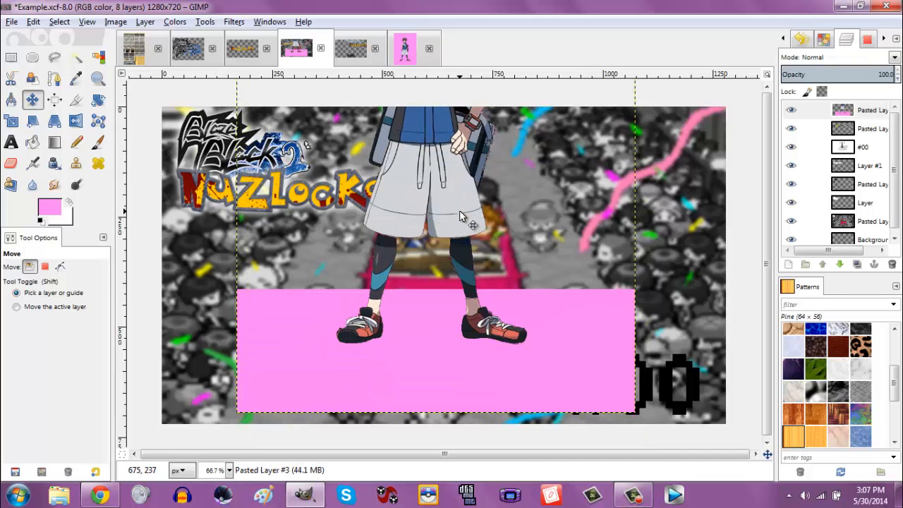
left_click(98, 57)
left_click(305, 401)
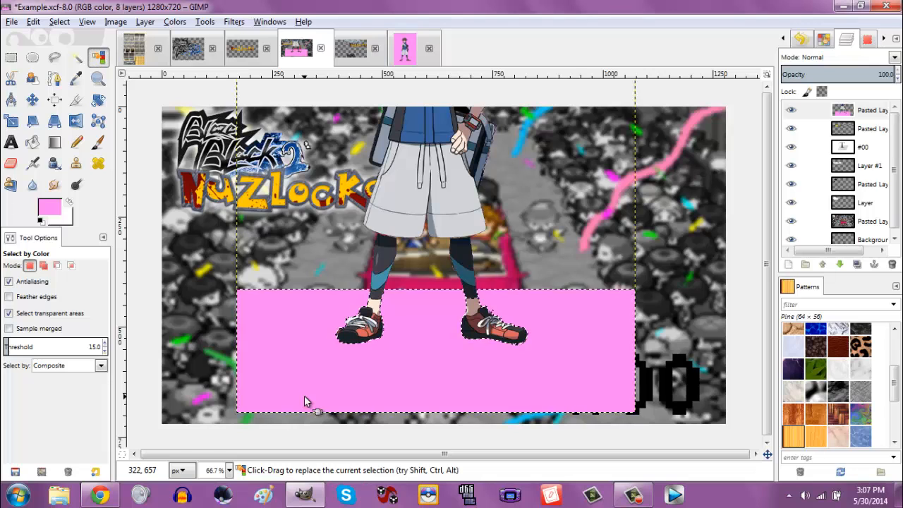
key("Delete")
left_click(59, 22)
left_click(73, 55)
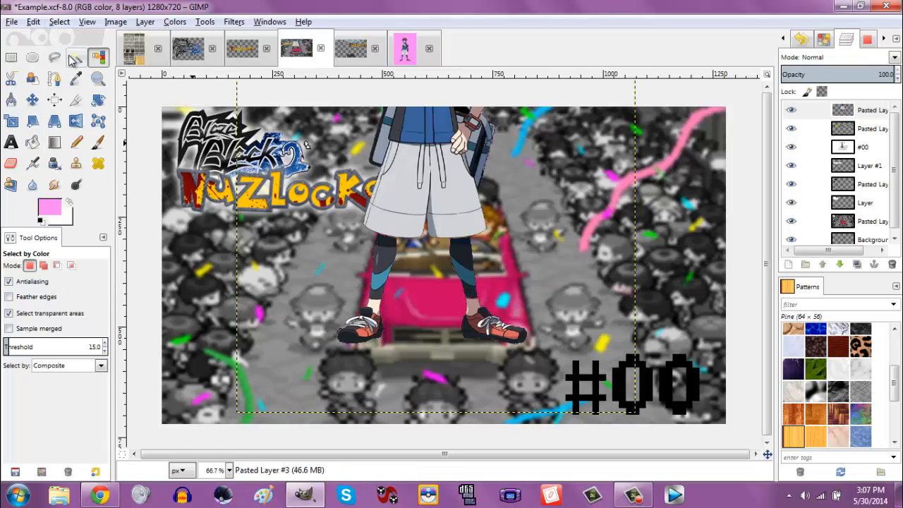
- Move the trainer artwork down until his head meets the canvas's upper edge, and scale the layer to 120% in width and height
left_click(32, 100)
left_click_drag(448, 144, 456, 310)
left_click(11, 121)
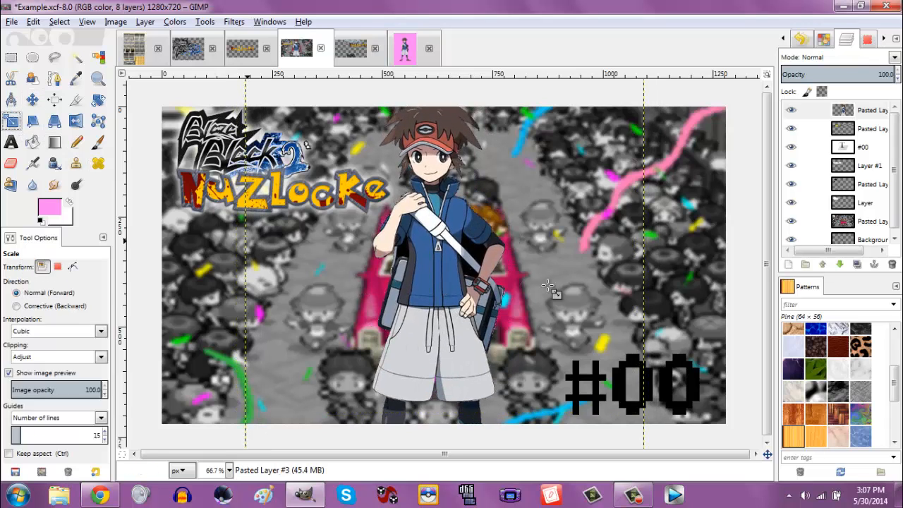
left_click(176, 332)
left_click(119, 385)
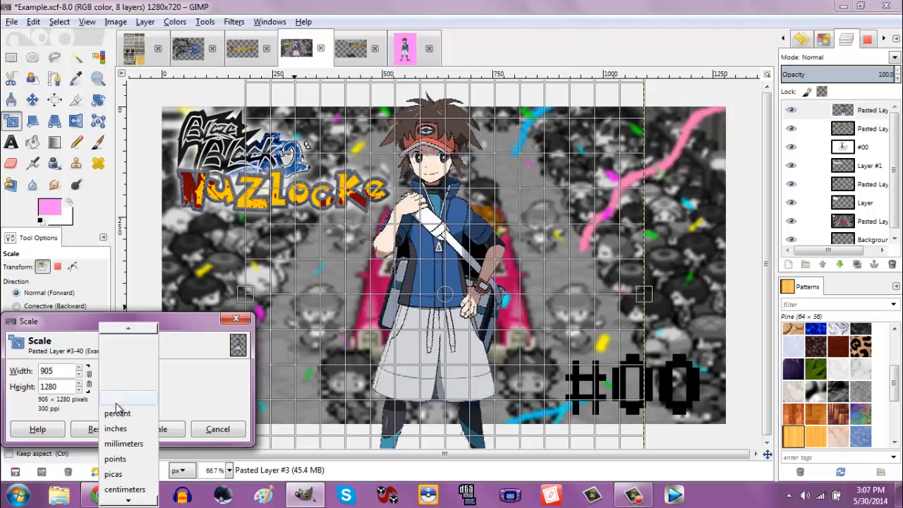
left_click(115, 415)
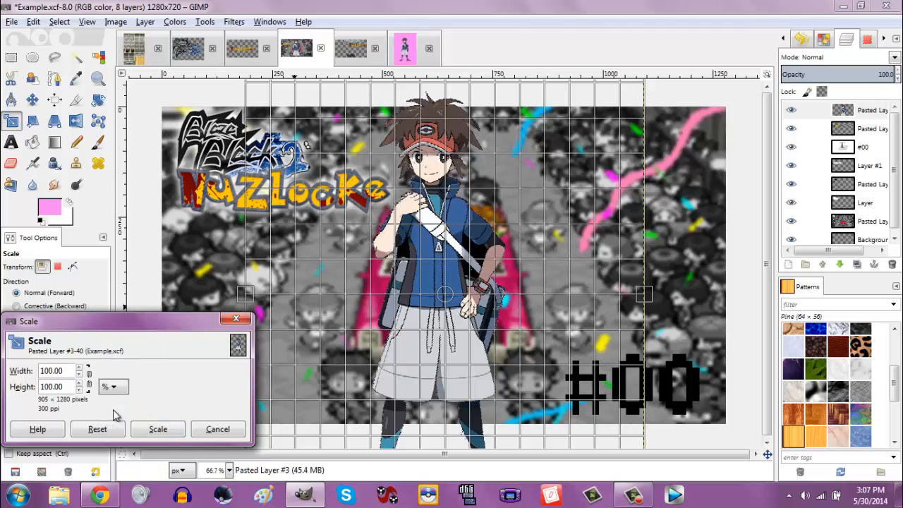
left_click(48, 371)
key("BackSpace")
type("2")
left_click(49, 385)
key("BackSpace")
type("2")
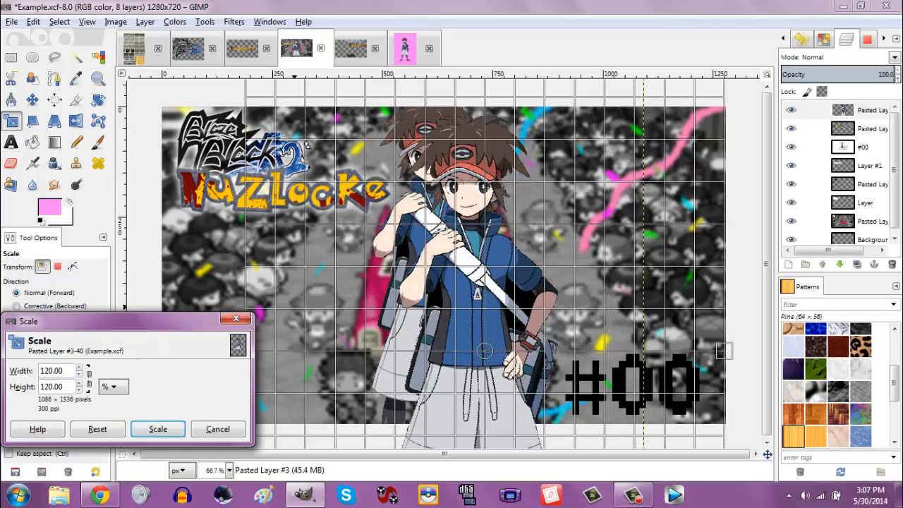
left_click(152, 428)
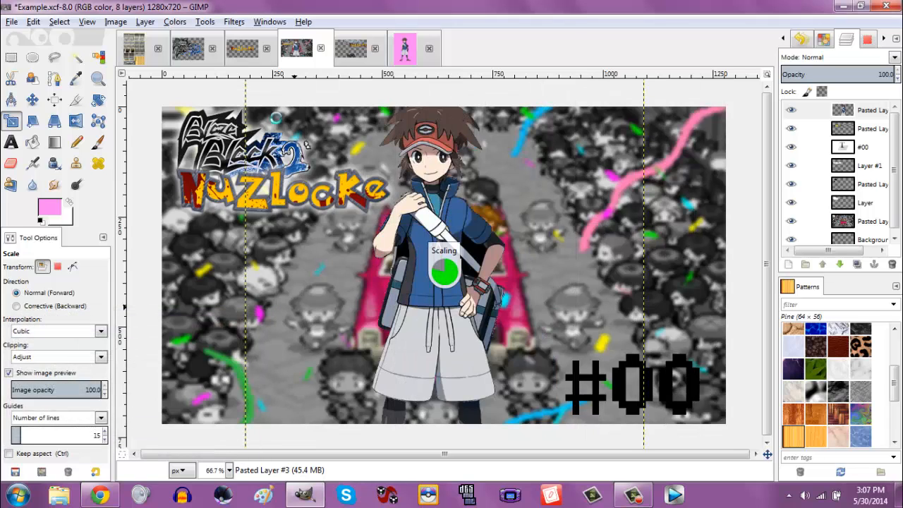
- Move the enlarged trainer up and towards the middle, and align the layer to the canvas centre horizontally
left_click(31, 99)
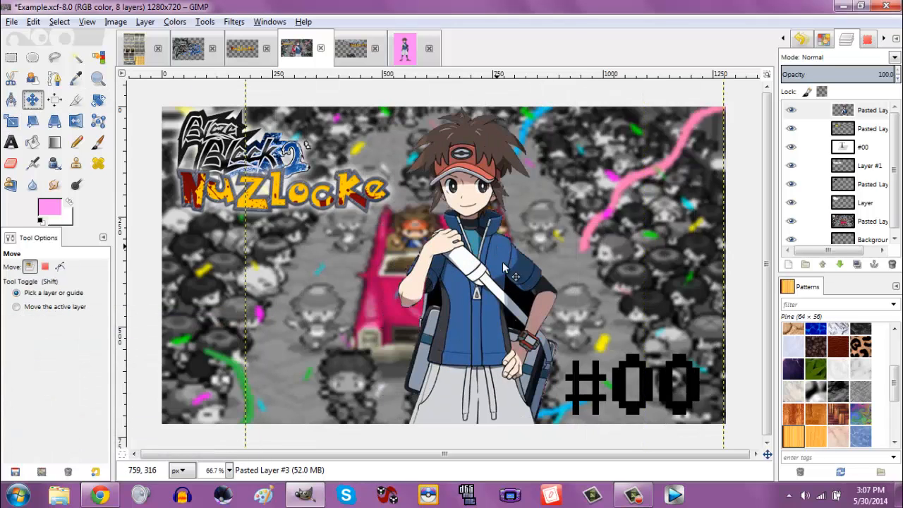
left_click_drag(532, 322, 490, 285)
left_click(54, 99)
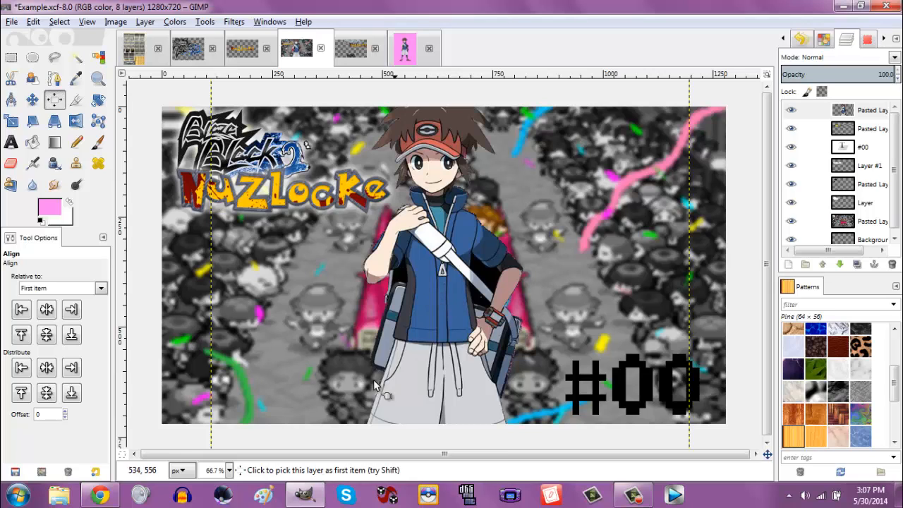
left_click(47, 311)
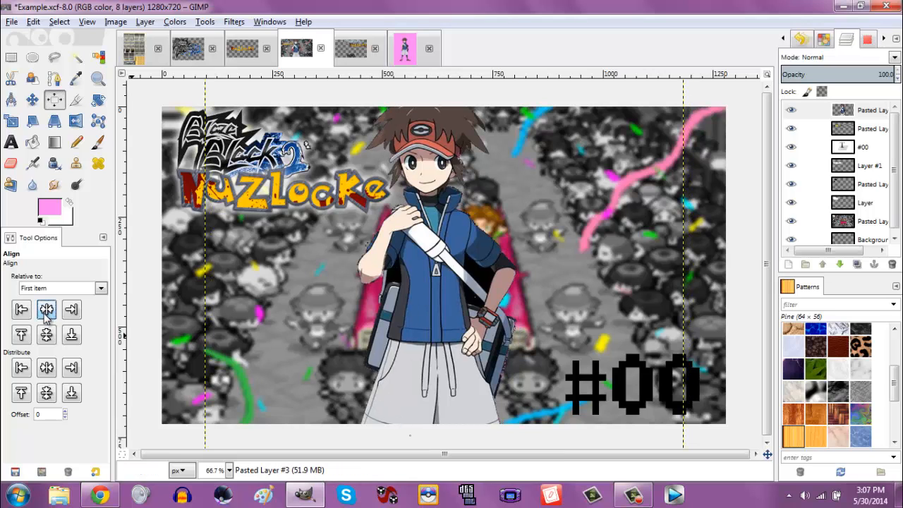
- Add two new transparent layers directly beneath the trainer layer
left_click(789, 264)
key("Return")
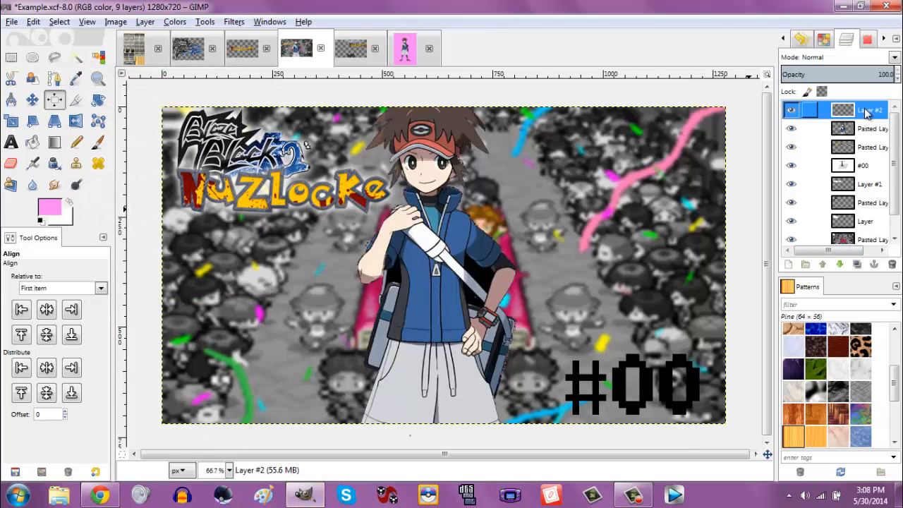
left_click(839, 266)
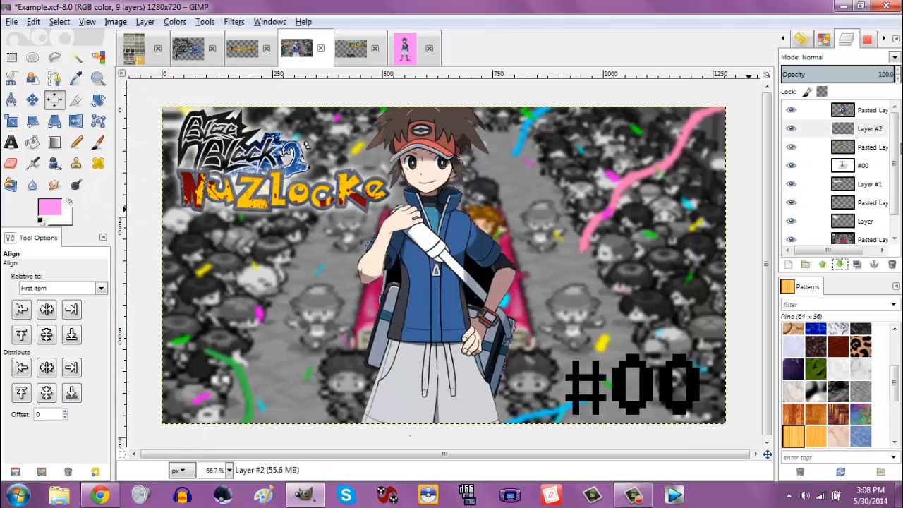
left_click(788, 266)
key("Return")
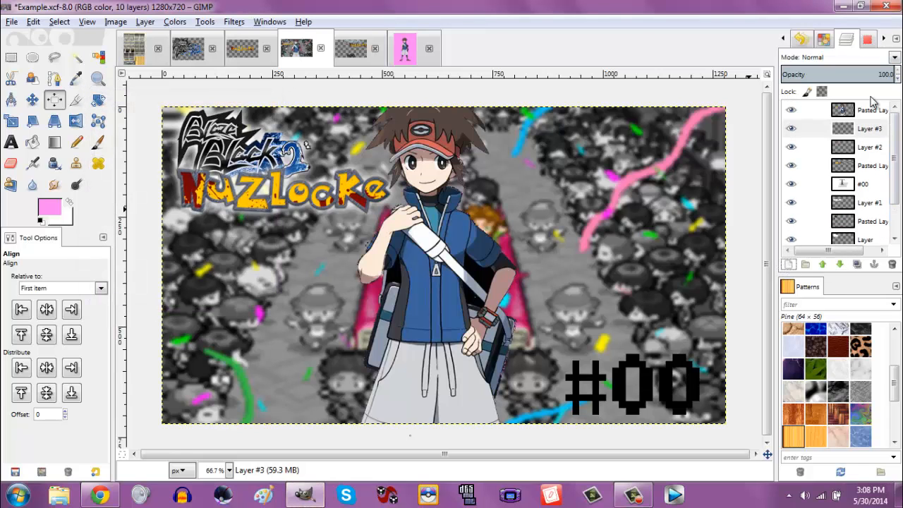
- Lower Layer #2 in the stack until it sits directly beneath the #00 text layer
left_click(870, 149)
left_click(841, 265)
left_click(841, 265)
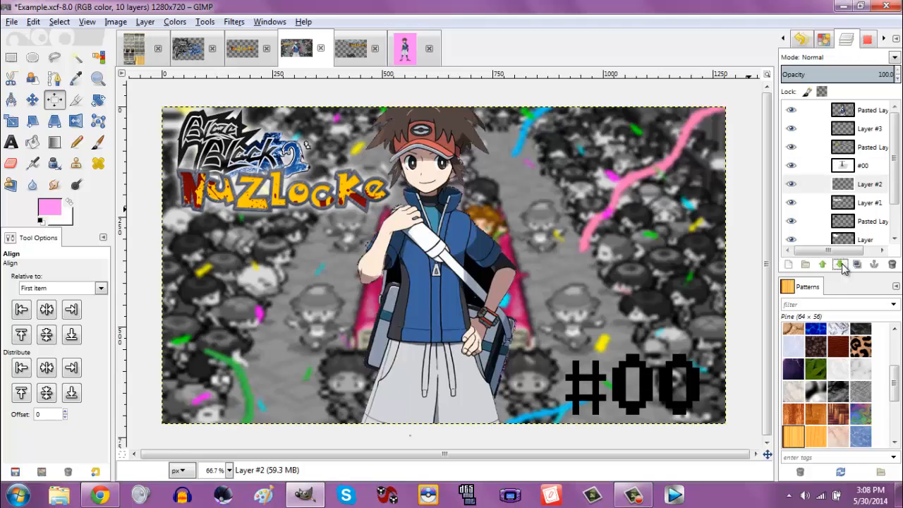
- Create a selection from the #00 text layer's alpha and grow it by 3 px
right_click(863, 165)
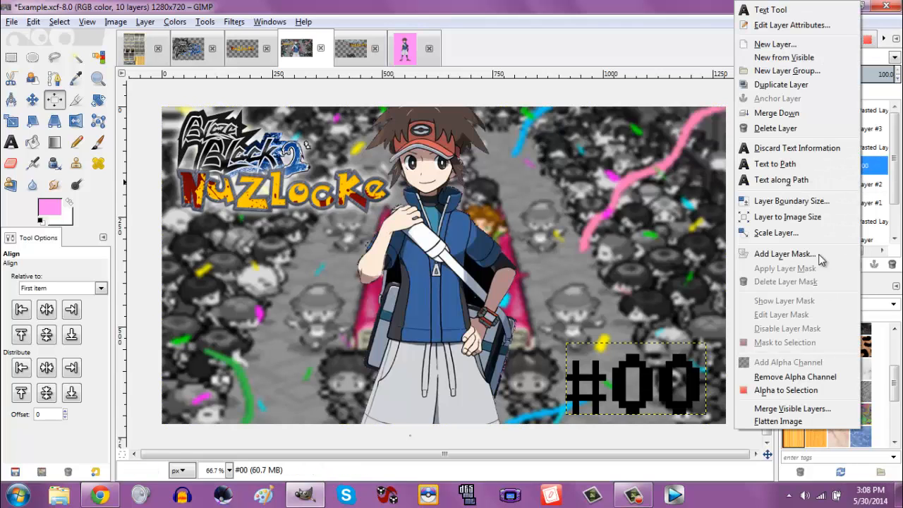
left_click(767, 390)
left_click(61, 22)
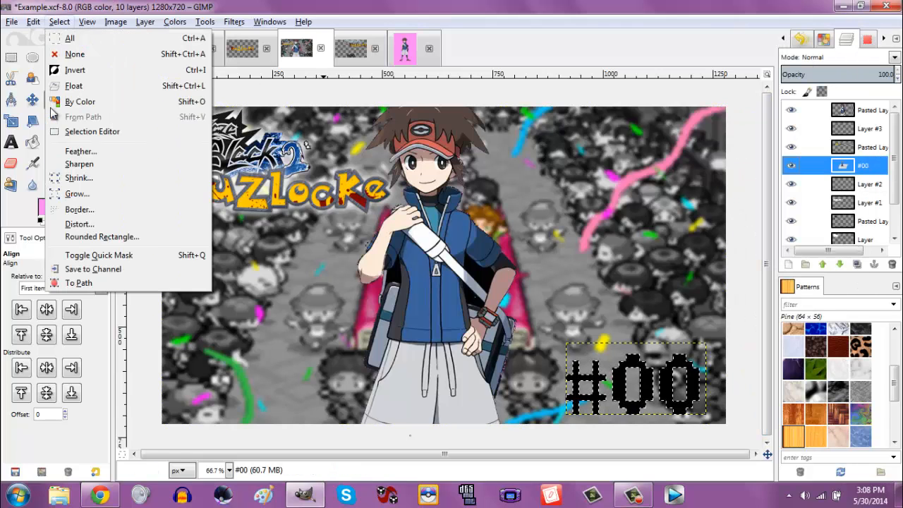
left_click(70, 191)
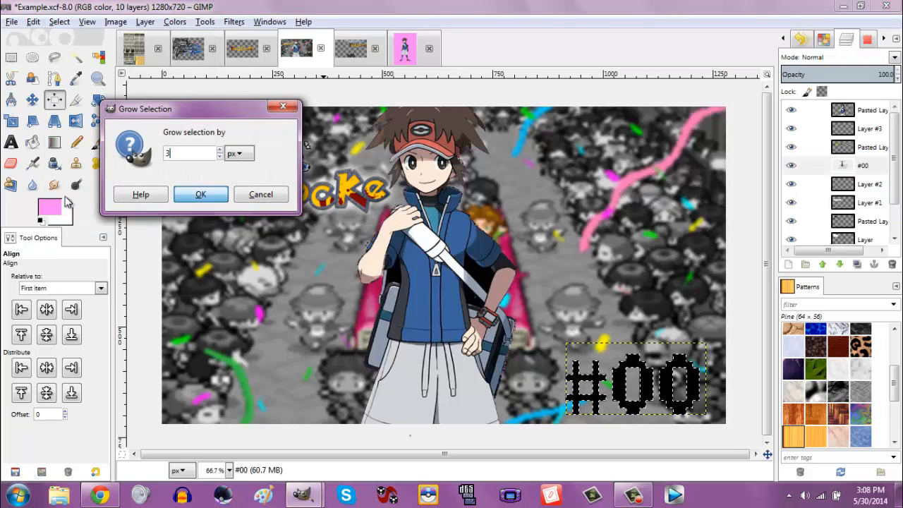
left_click(200, 194)
- Fill the #00 selection with white on Layer #2, apply a Gaussian blur with a 10 px radius and clear the selection
left_click(69, 201)
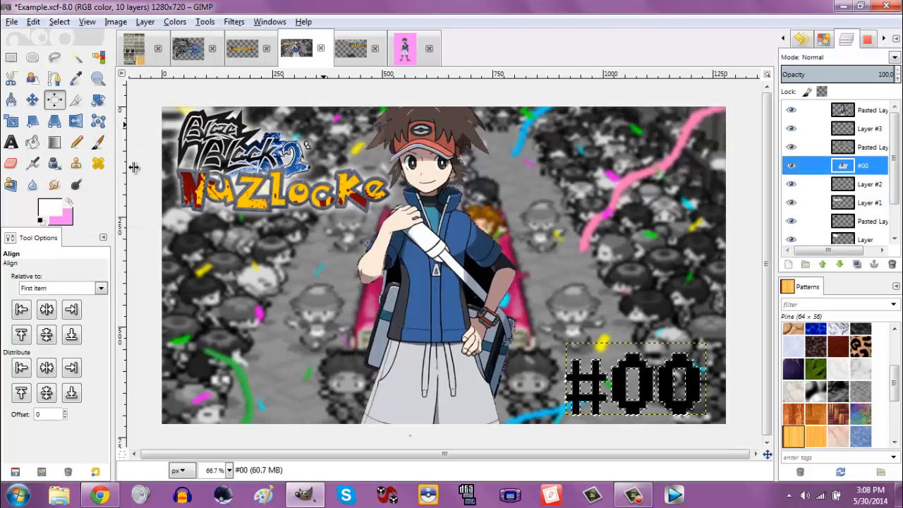
left_click(860, 185)
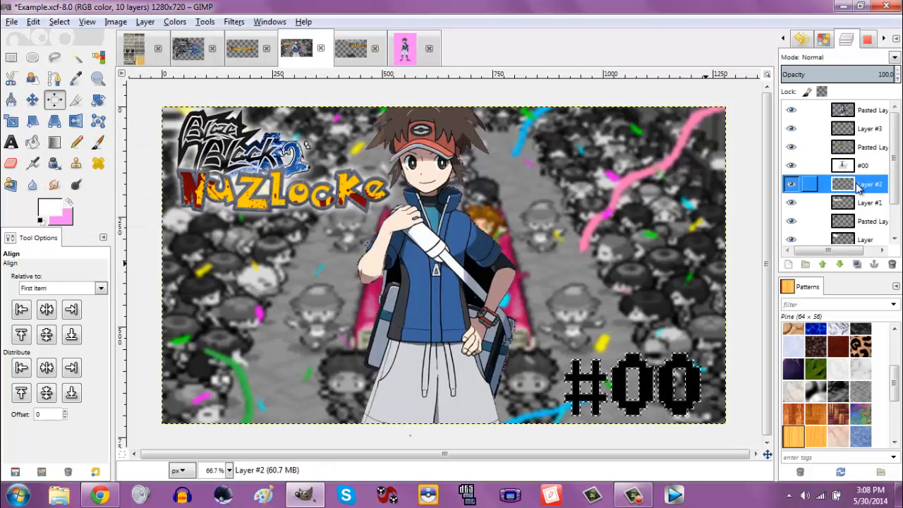
left_click(234, 22)
mouse_move(353, 98)
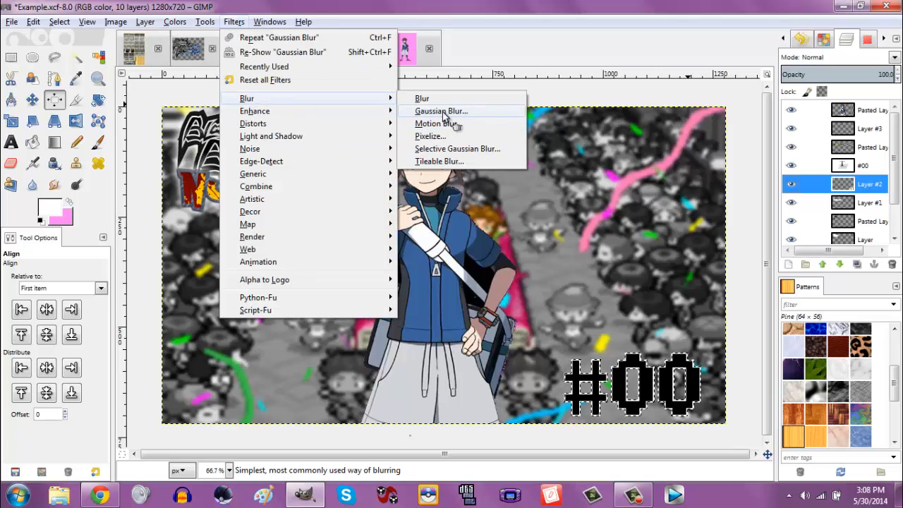
left_click(443, 112)
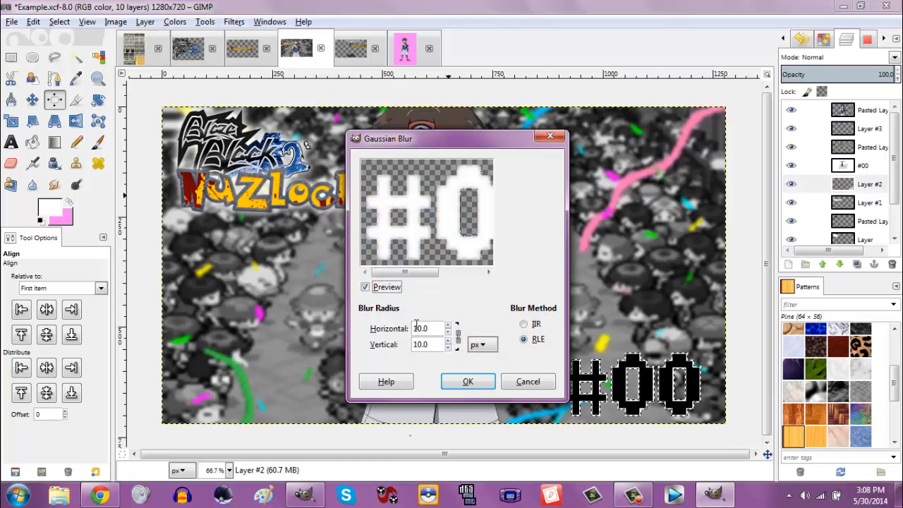
left_click(468, 381)
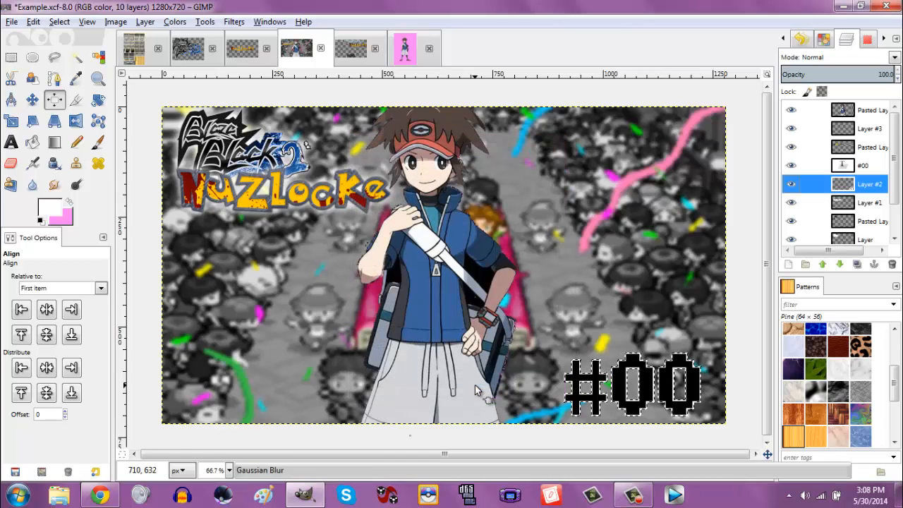
left_click(60, 22)
left_click(65, 54)
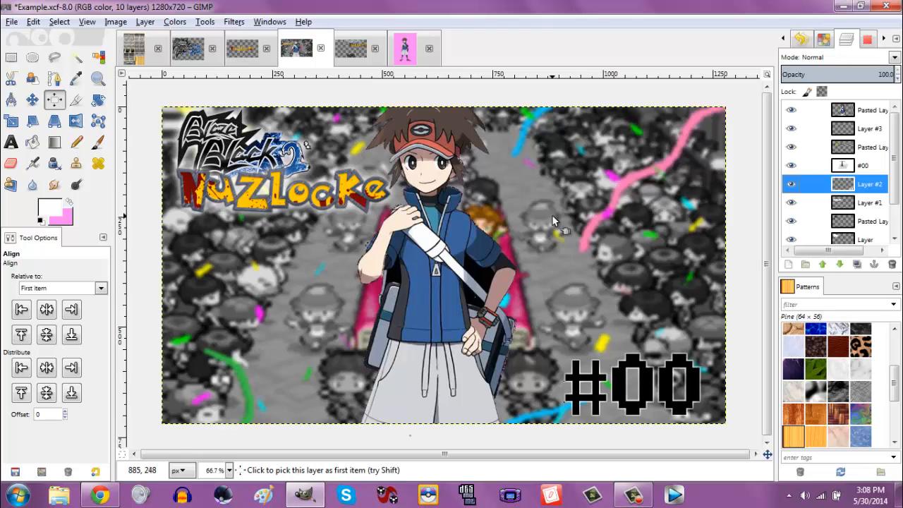
- Clear any selection and set the Text tool's colour to black
left_click(844, 165, "alt")
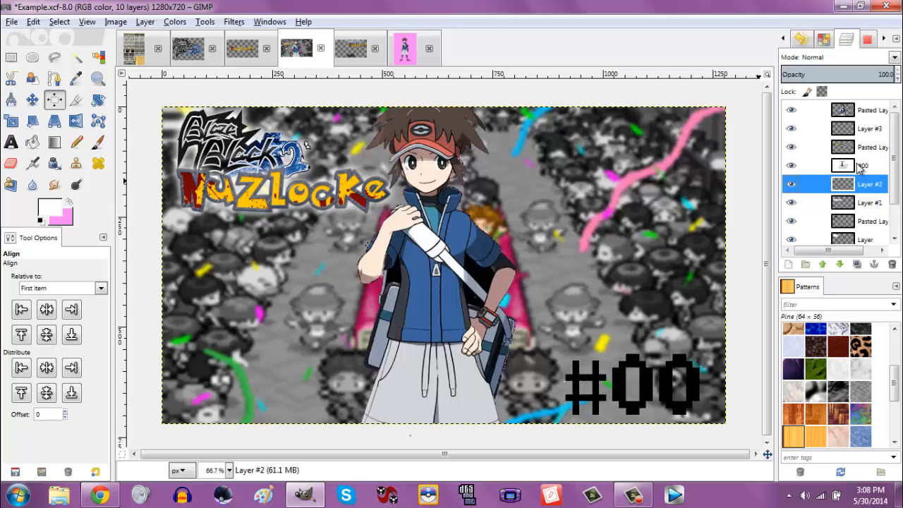
key("ctrl+shift+a")
left_click(10, 141)
left_click(65, 204)
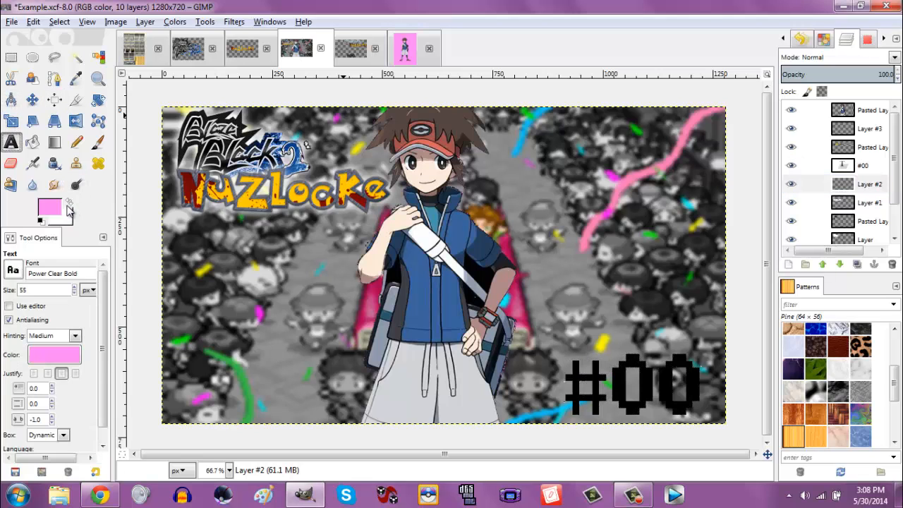
left_click(48, 208)
left_click_drag(76, 246, 5, 348)
left_click(233, 340)
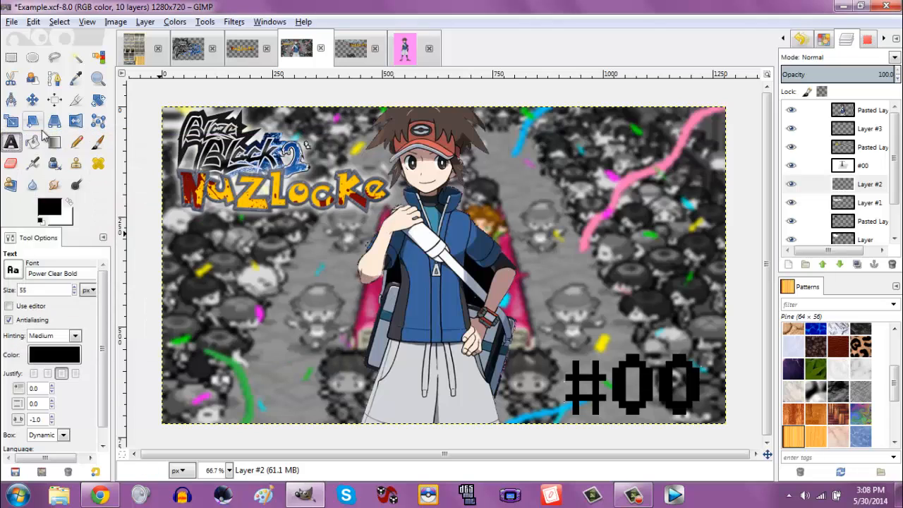
- Replace the #00 text with "FINALE" in the existing text layer
left_click(699, 376)
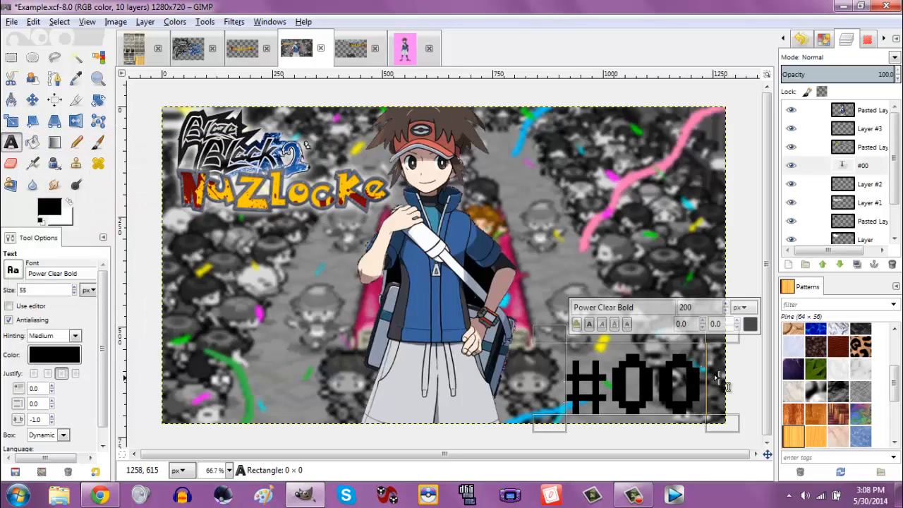
key("ctrl+a")
key("BackSpace")
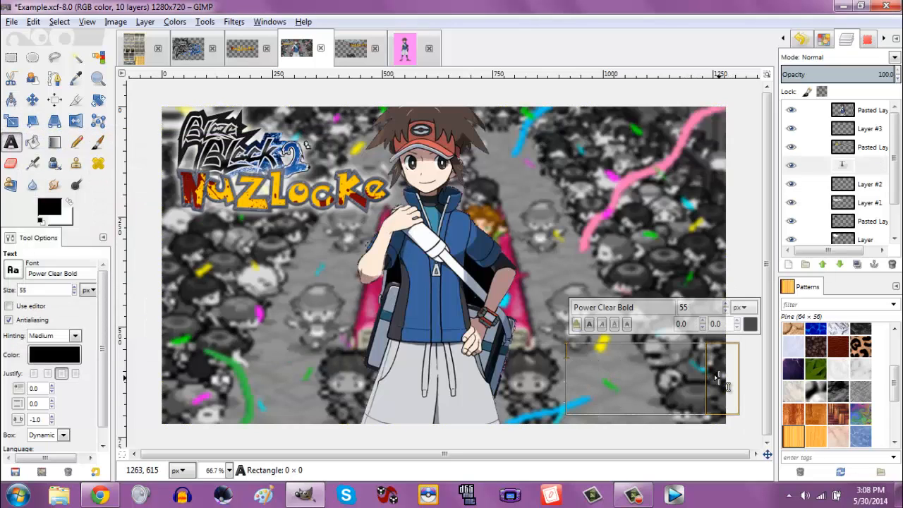
type("Finale")
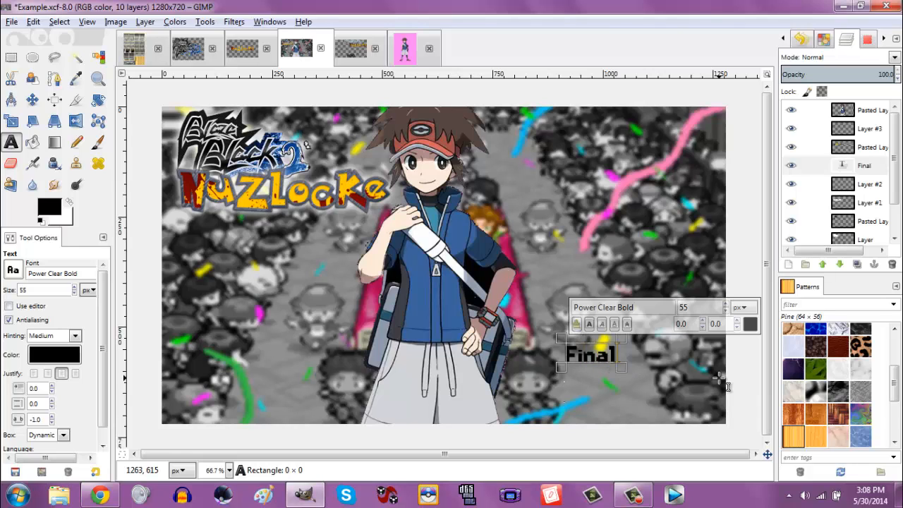
key("BackSpace")
key("BackSpace")
key("BackSpace")
type("INALE")
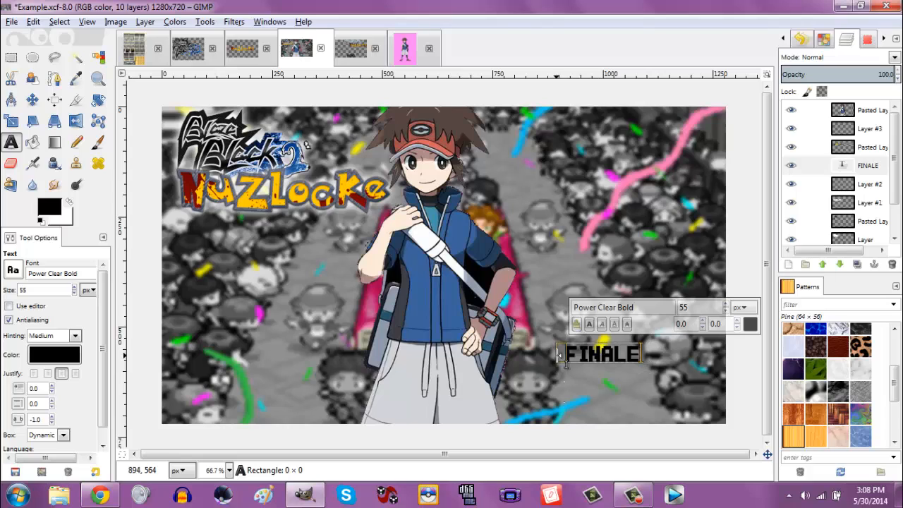
- Set the size of the whole FINALE text to 200 px
left_click_drag(572, 357, 644, 357)
left_click(701, 307)
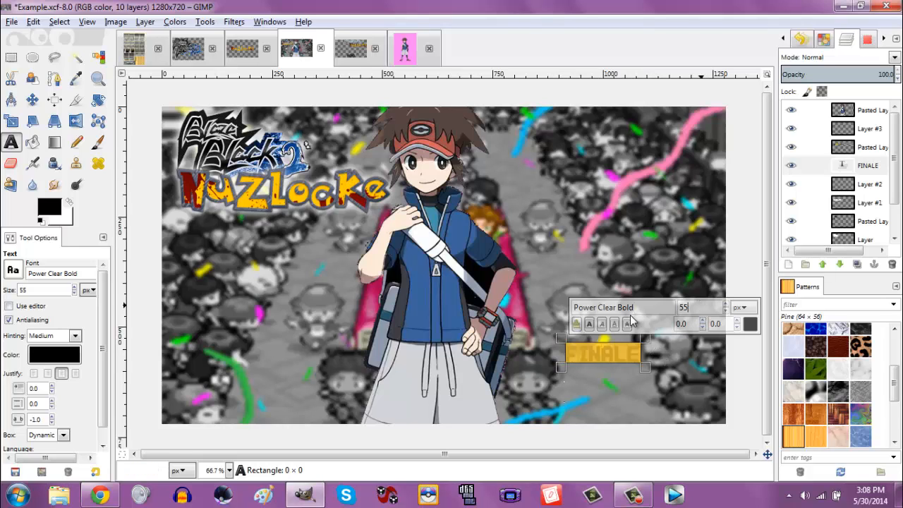
key("Return")
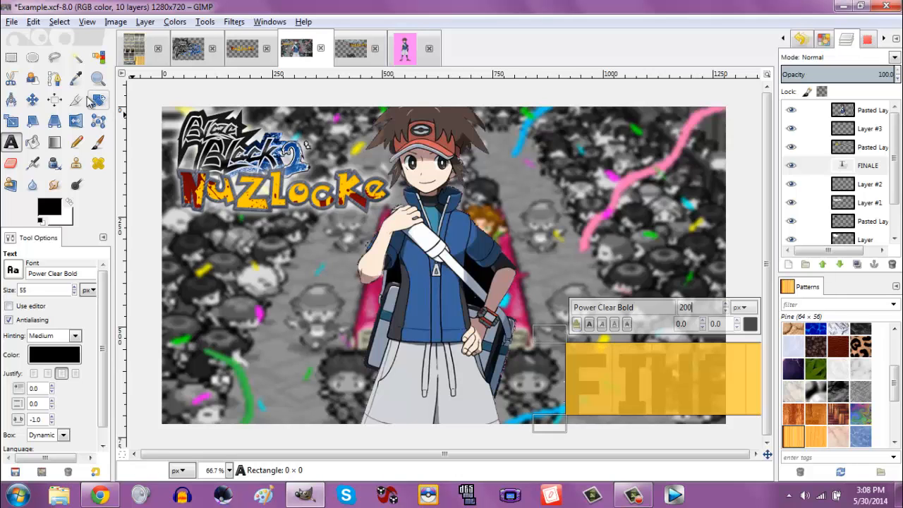
- Move the FINALE text into the canvas's lower-right corner and raise its layer to the top of the stack
left_click(31, 99)
left_click_drag(727, 398, 607, 398)
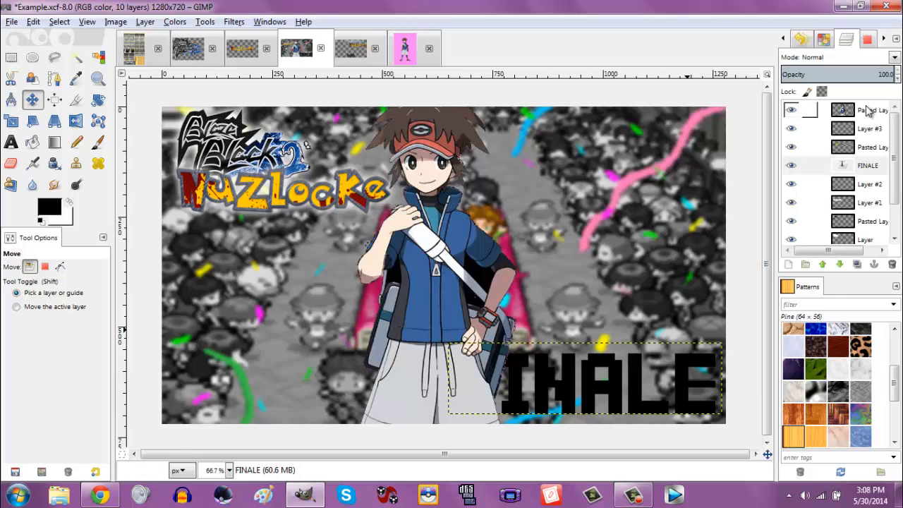
left_click(824, 264)
left_click(823, 265)
left_click(824, 265)
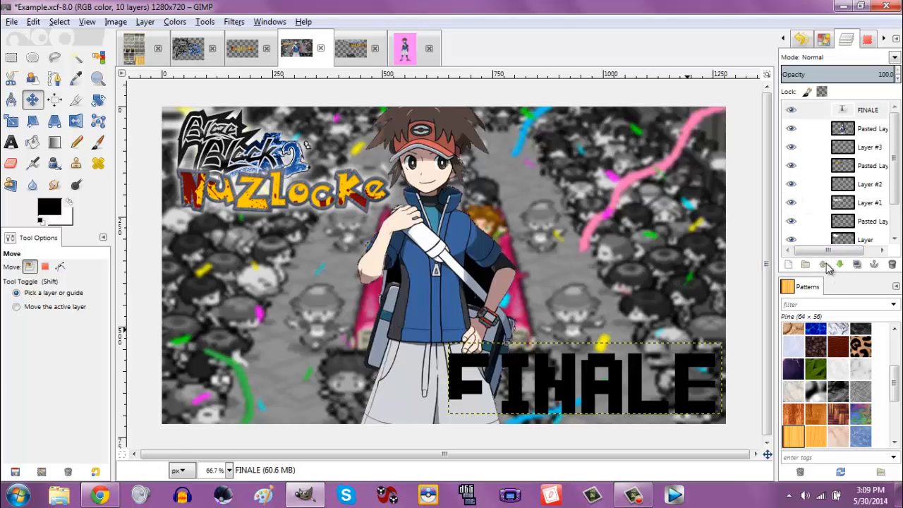
left_click_drag(566, 378, 562, 381)
- Add a new transparent layer and raise it until it sits directly beneath the FINALE text layer
left_click(865, 187)
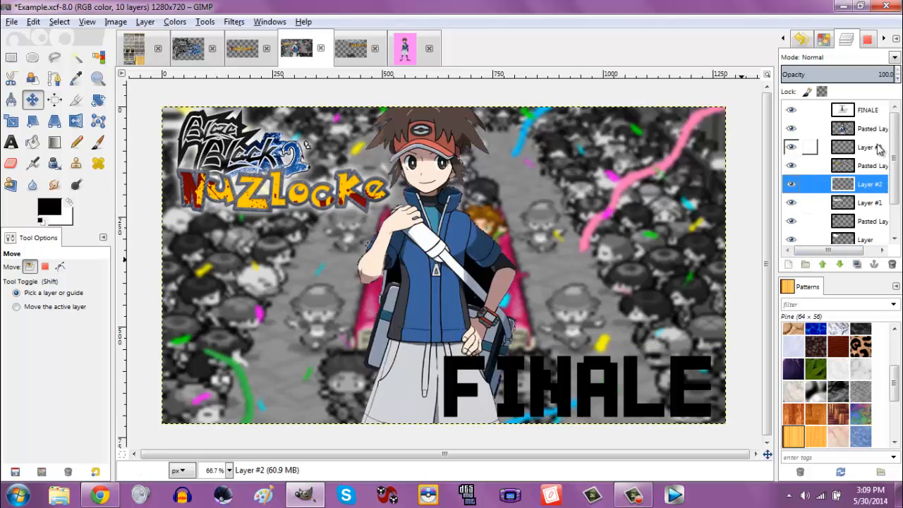
left_click(789, 265)
key("Return")
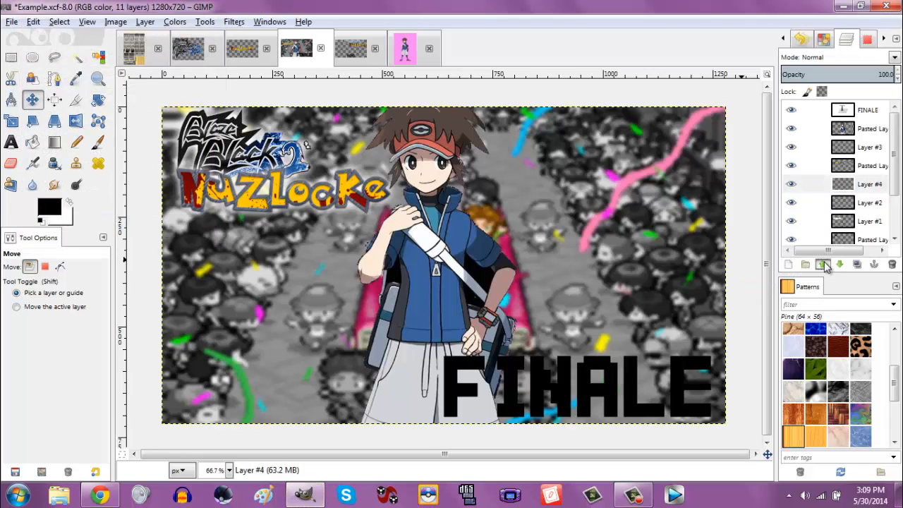
left_click(823, 264)
left_click(823, 264)
left_click(824, 264)
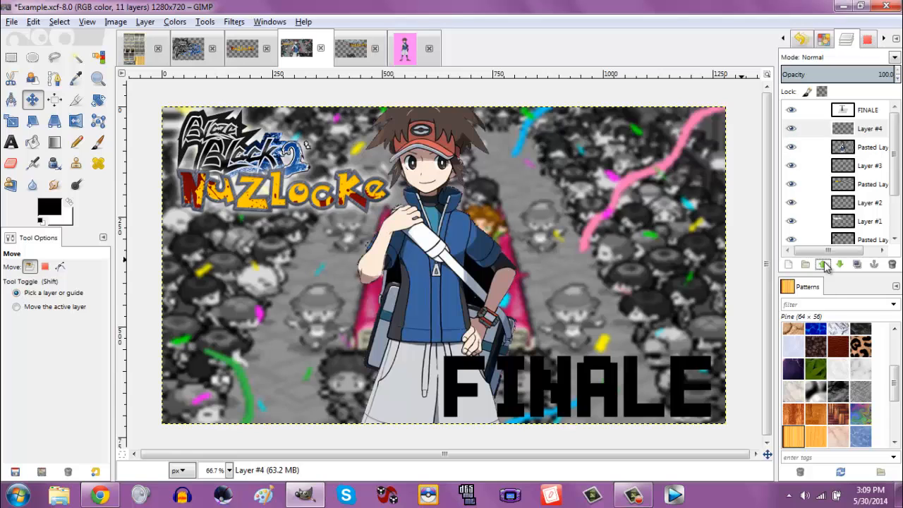
- Create a selection from the FINALE text layer's alpha and grow it
right_click(875, 117)
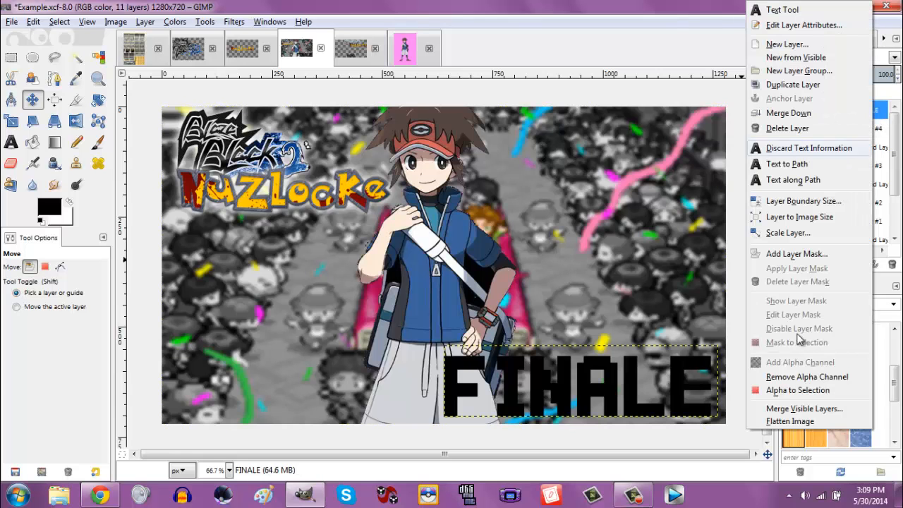
left_click(769, 389)
left_click(59, 22)
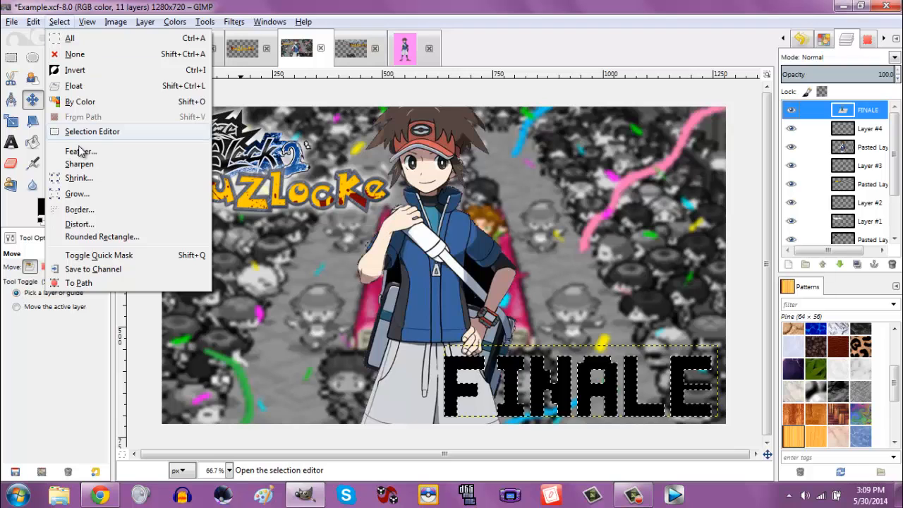
left_click(80, 194)
key("Return")
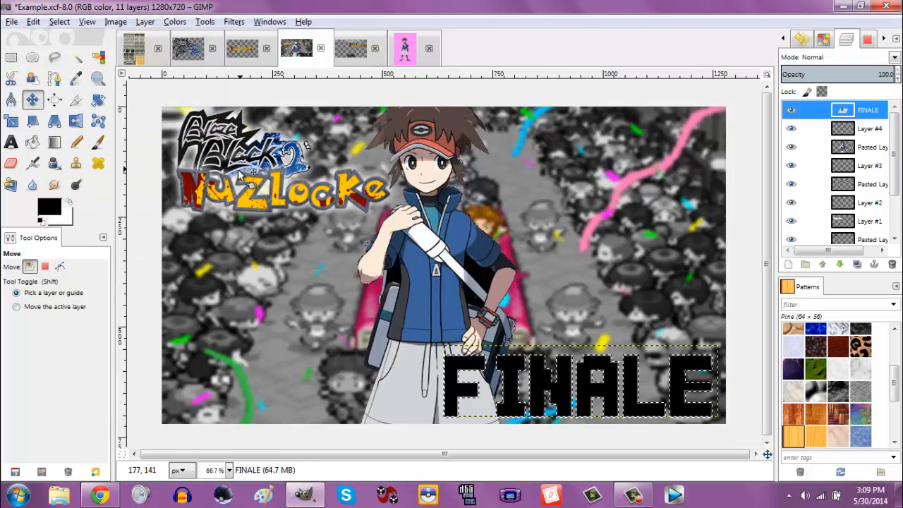
- Fill the FINALE selection with white on Layer #4 and clear the selection
left_click(69, 202)
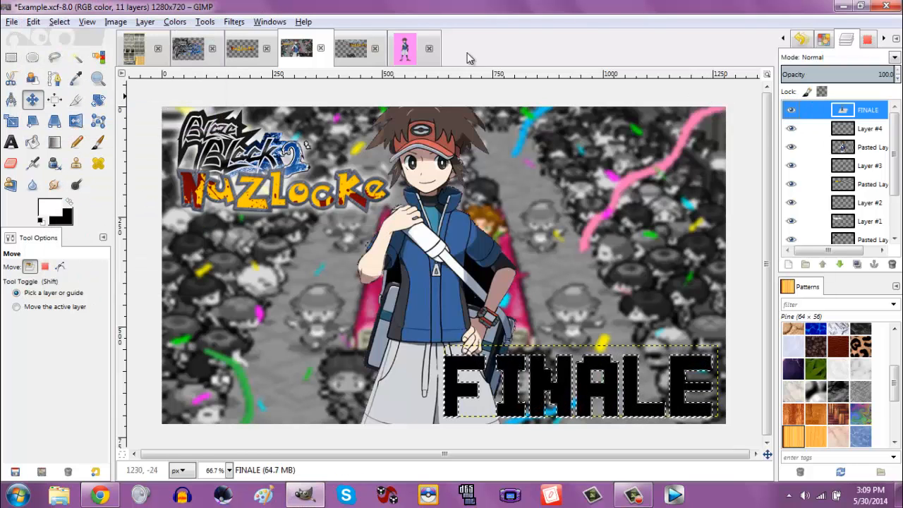
left_click(877, 131)
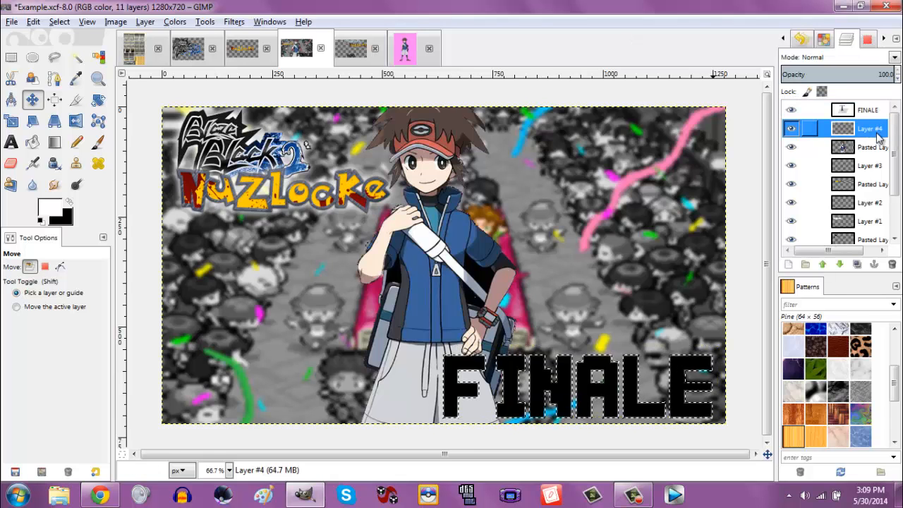
left_click(61, 22)
left_click(70, 55)
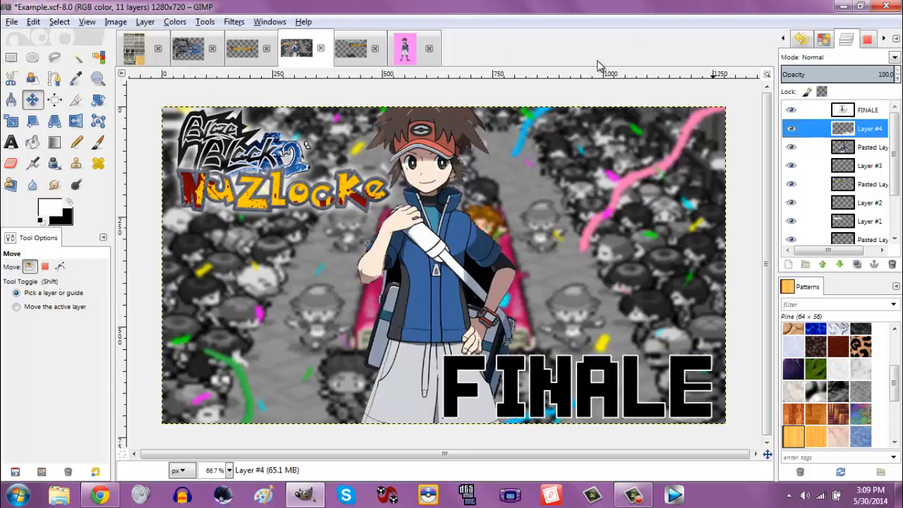
- Apply a Gaussian blur with a 30 px radius to the white FINALE outline on Layer #4
left_click(237, 25)
mouse_move(271, 99)
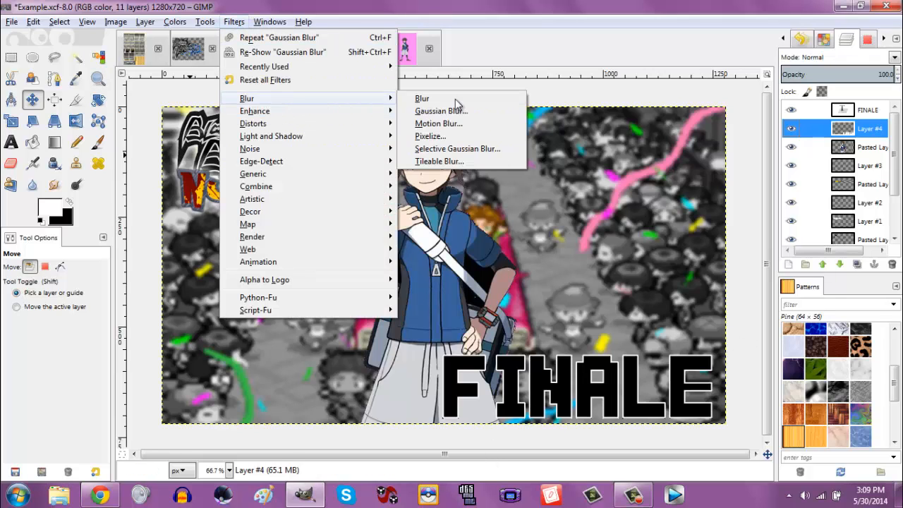
left_click(441, 111)
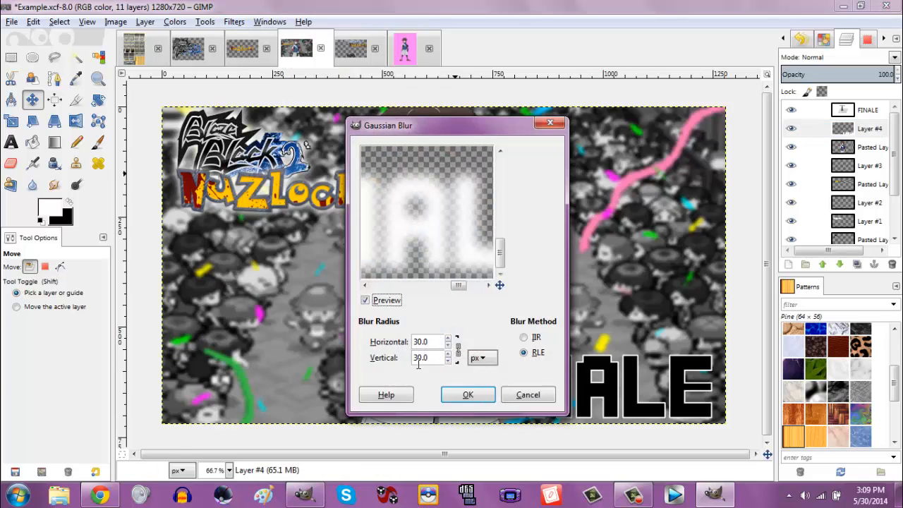
left_click(466, 395)
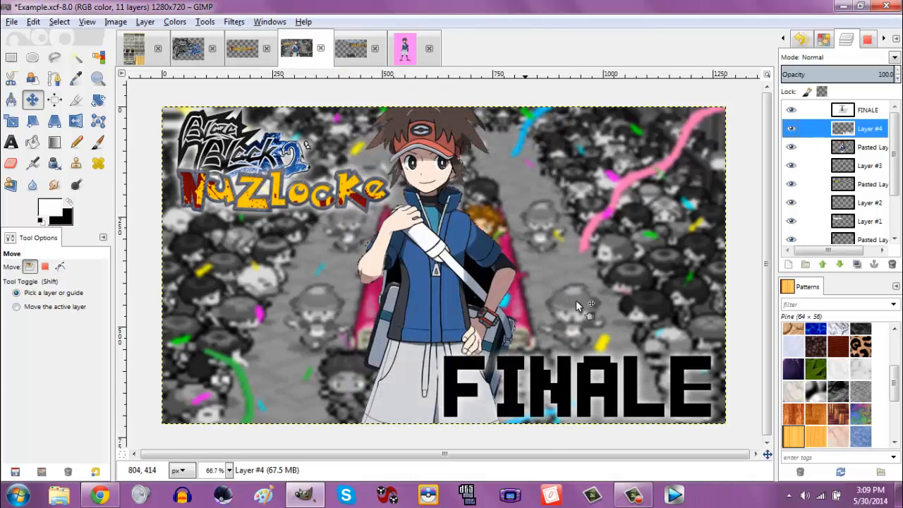
left_click(788, 265)
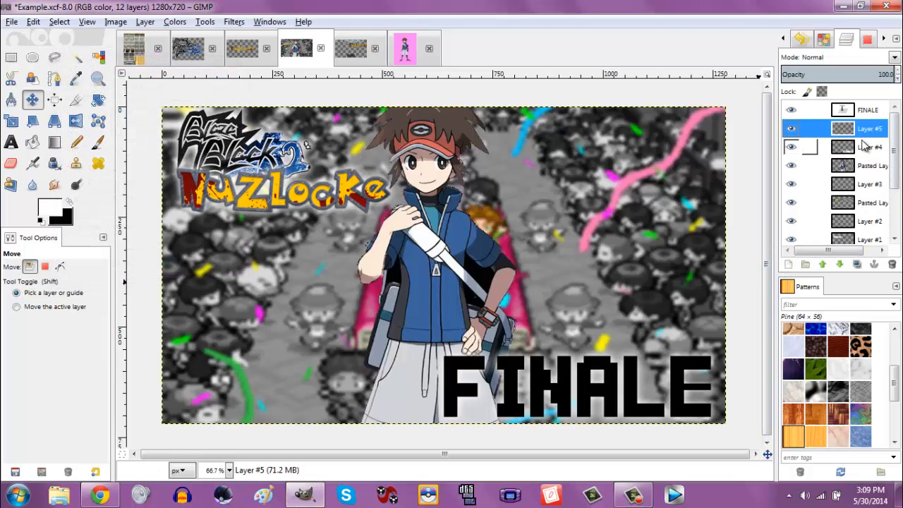
right_click(862, 134)
left_click(770, 245)
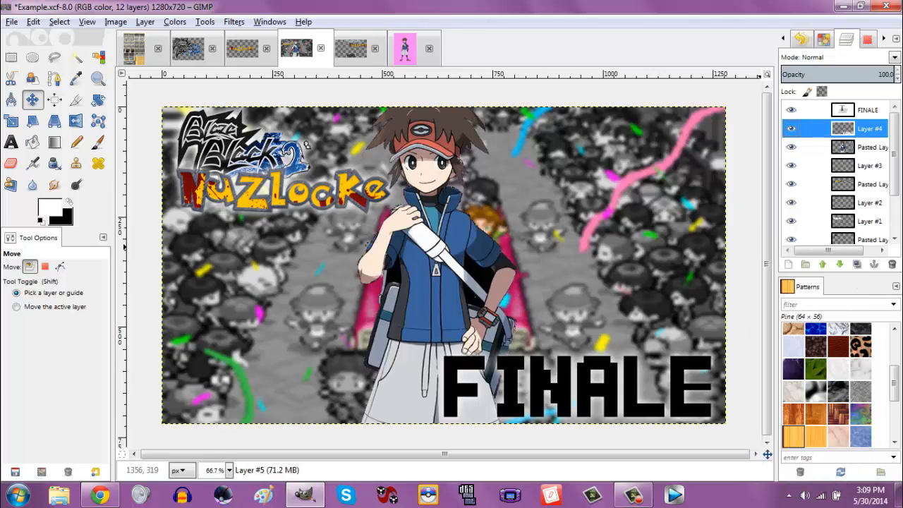
- Create a selection from the trainer layer's alpha and grow it
left_click(856, 146)
right_click(856, 147)
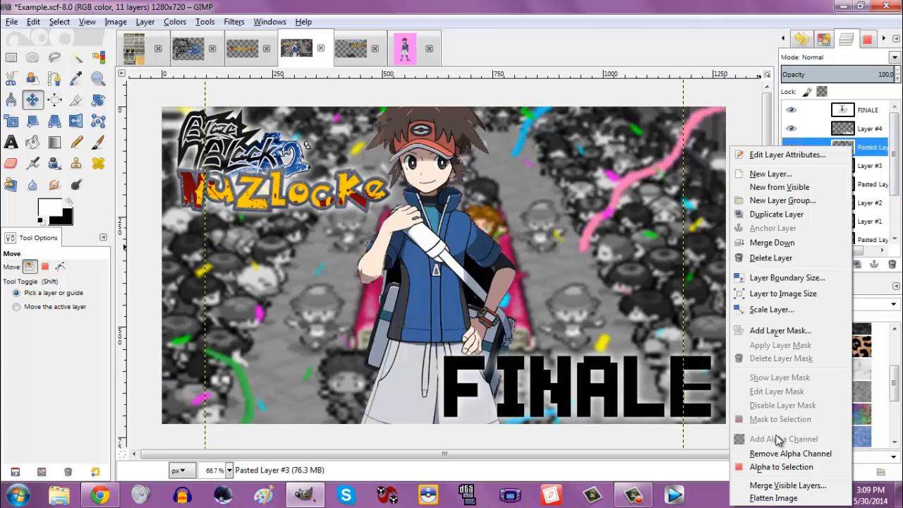
left_click(759, 469)
left_click(60, 22)
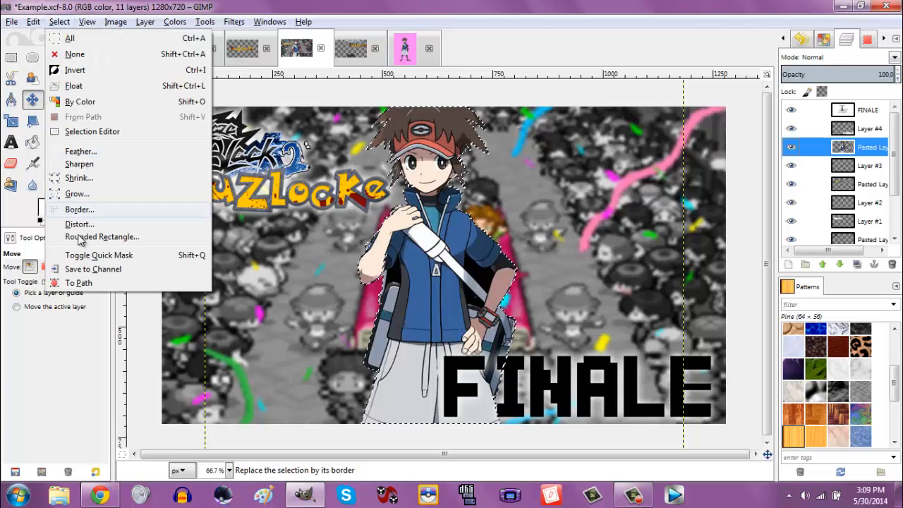
left_click(76, 196)
key("Return")
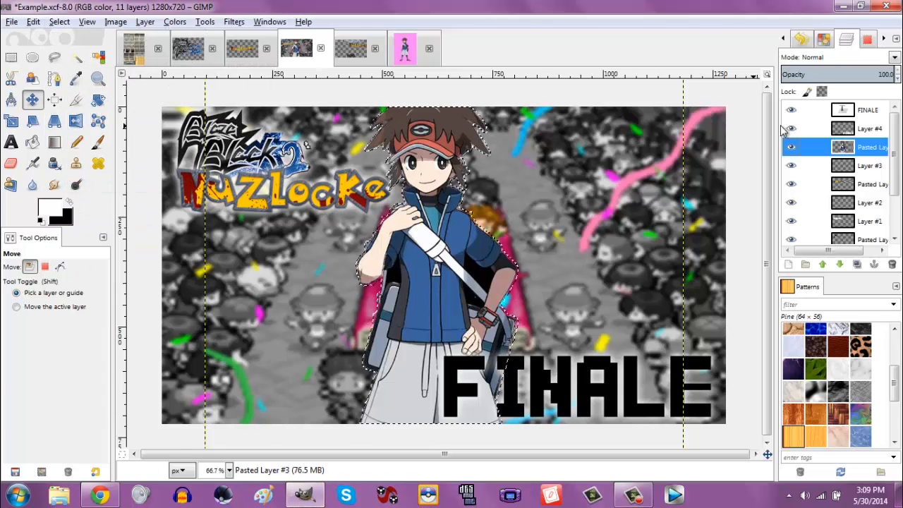
- Fill the trainer-shaped selection with white on Layer #3 and clear the selection
left_click(804, 165)
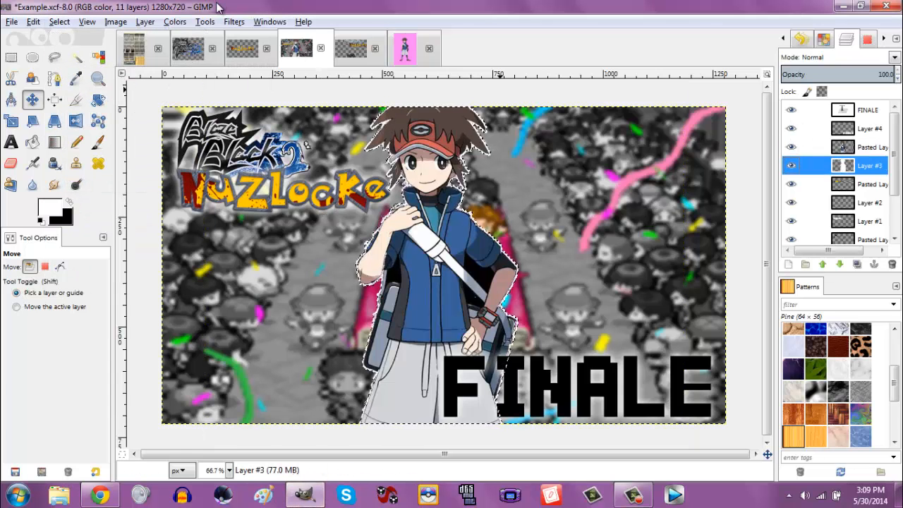
left_click(60, 22)
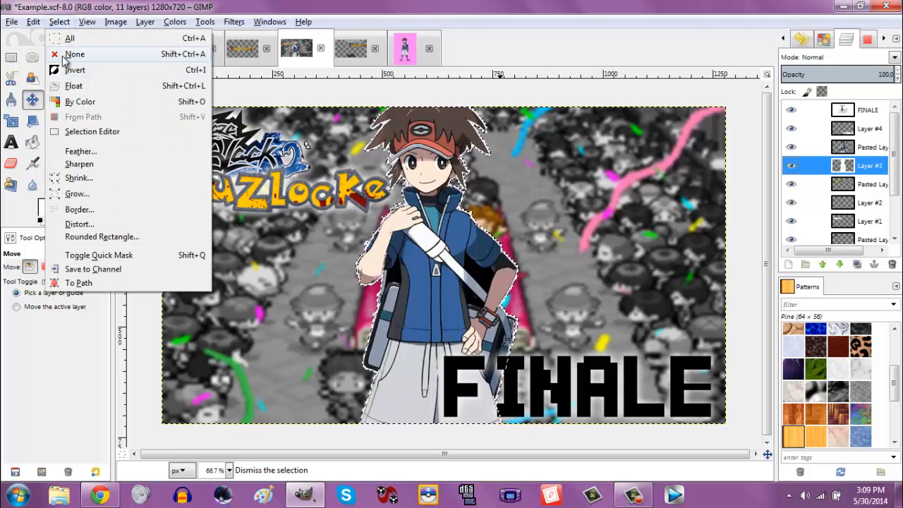
left_click(63, 56)
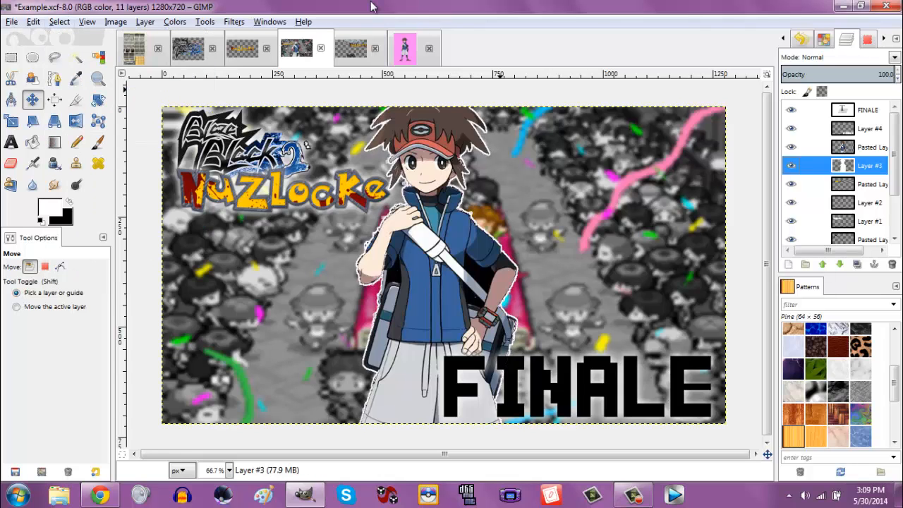
- Apply a Gaussian blur to the white trainer outline on Layer #3
left_click(234, 21)
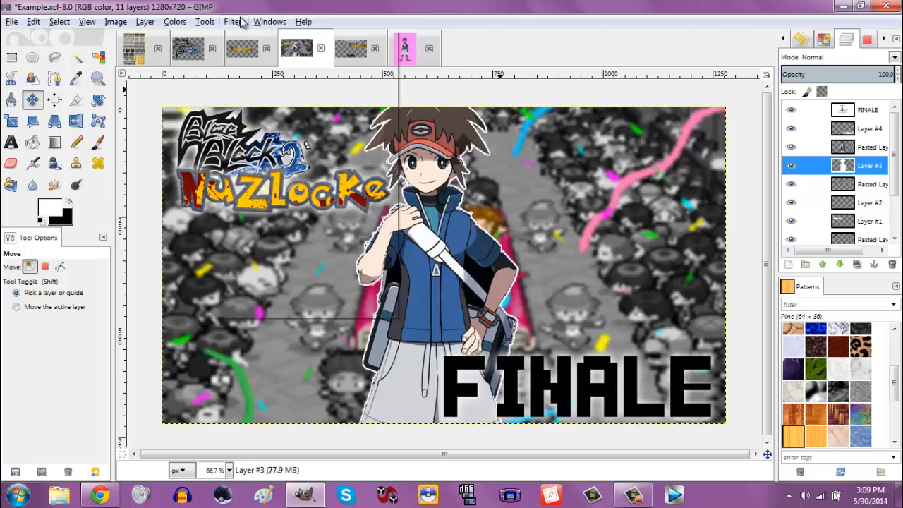
mouse_move(327, 103)
left_click(438, 110)
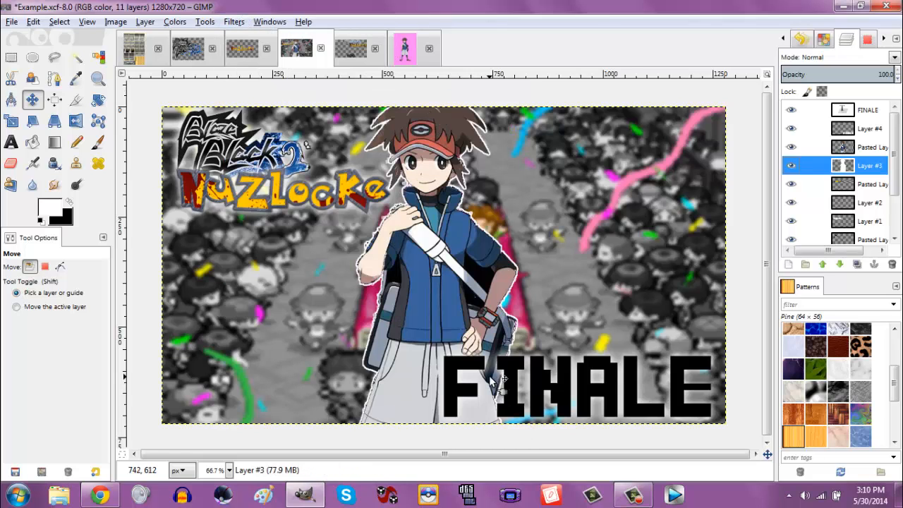
left_click(466, 395)
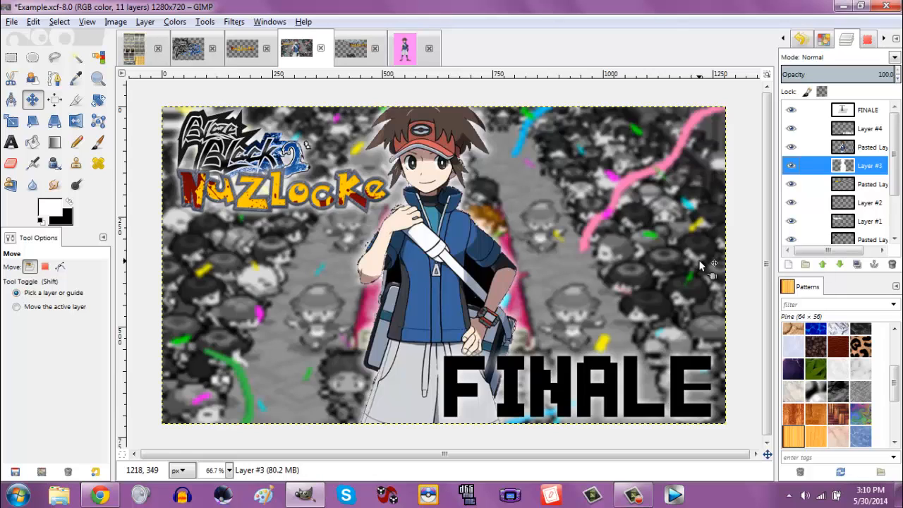
- Export the finished thumbnail as Example.png in the Example Video folder, keeping the offered PNG options
left_click(10, 22)
left_click(35, 176)
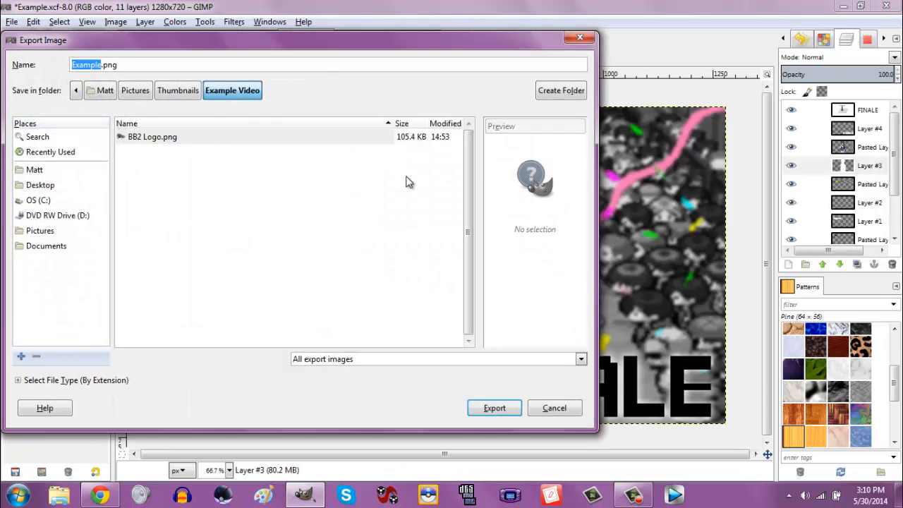
type("E")
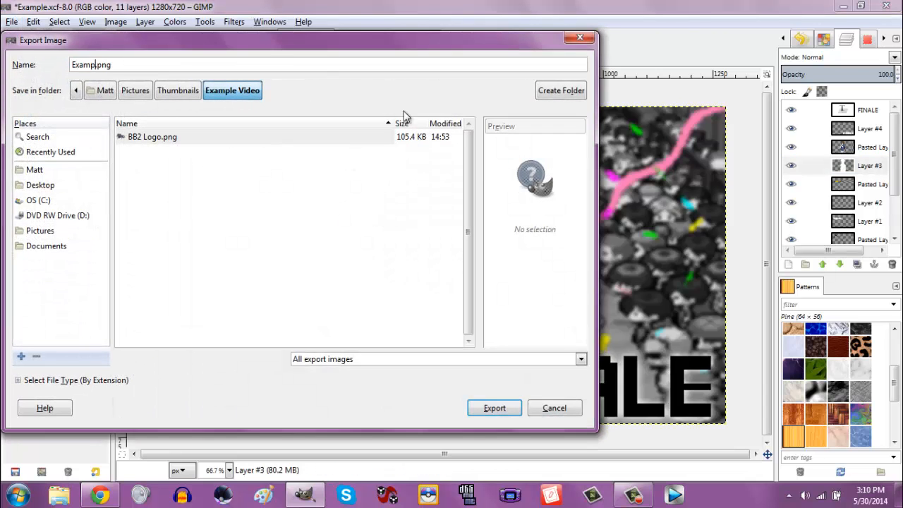
type("xample")
key("Return")
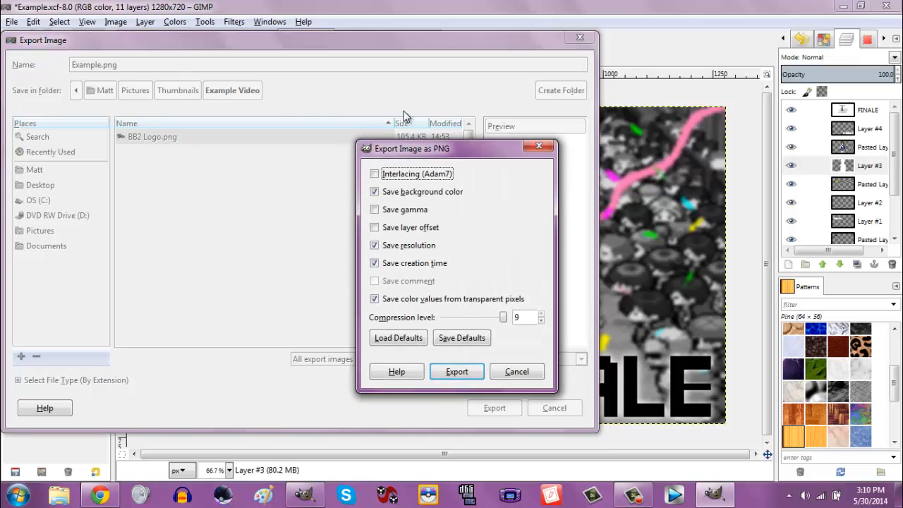
key("Return")
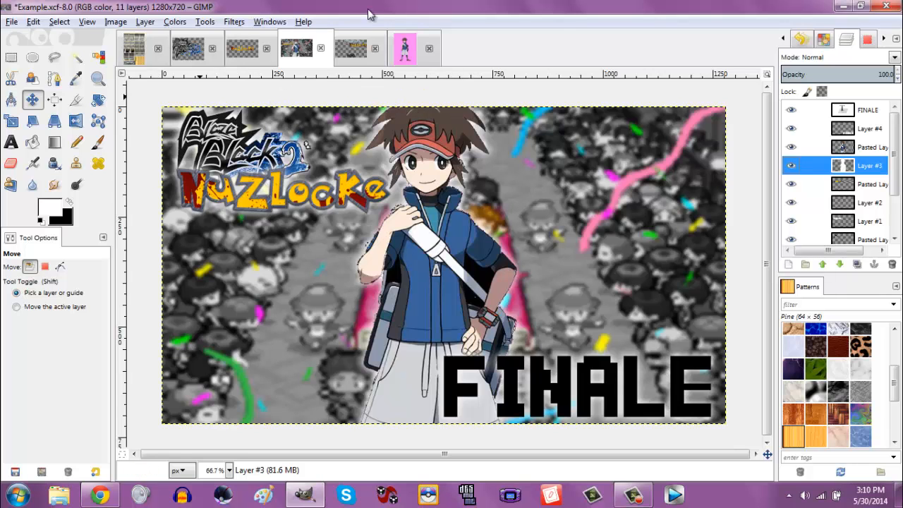
- Close the Base Thumbnail.xcf and MainBoyOfficial images without saving
left_click(351, 48)
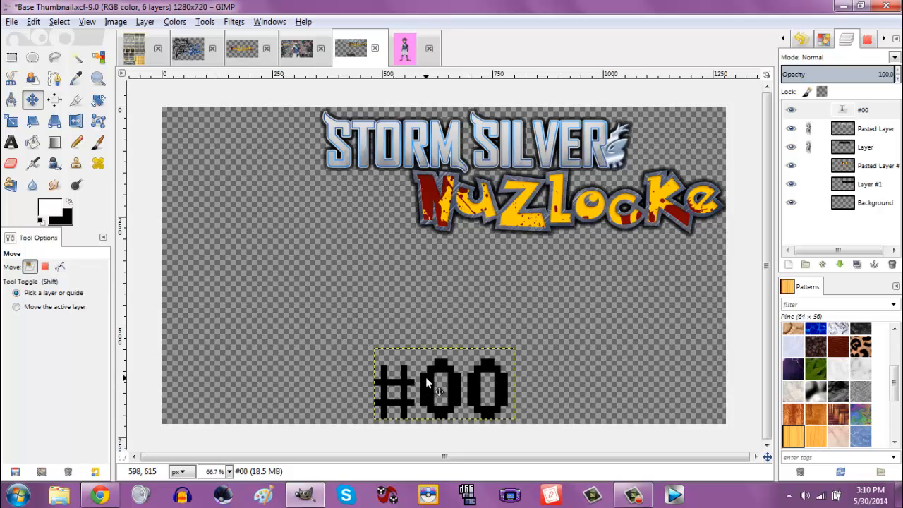
left_click(374, 48)
left_click(438, 310)
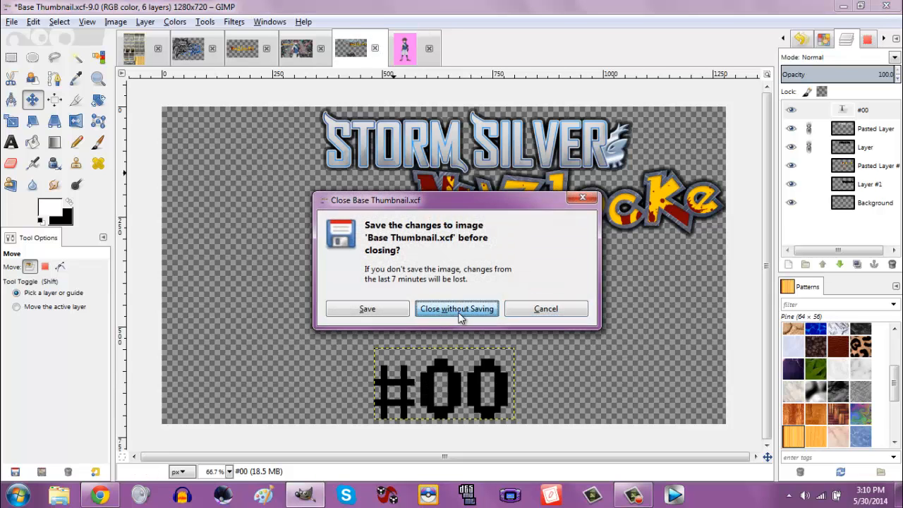
left_click(374, 48)
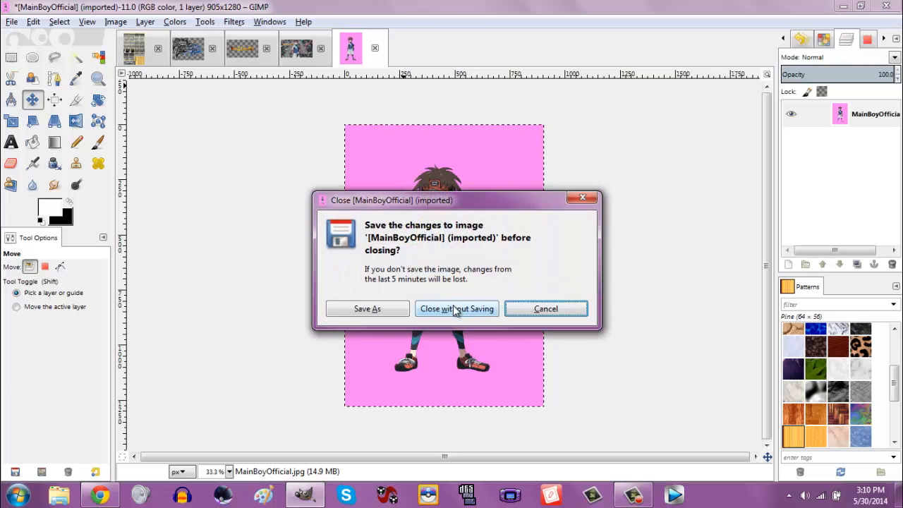
left_click(459, 308)
- Close the imported Nuzlocke logo, BB2 Logo and BW2 Credits images without saving
left_click(267, 50)
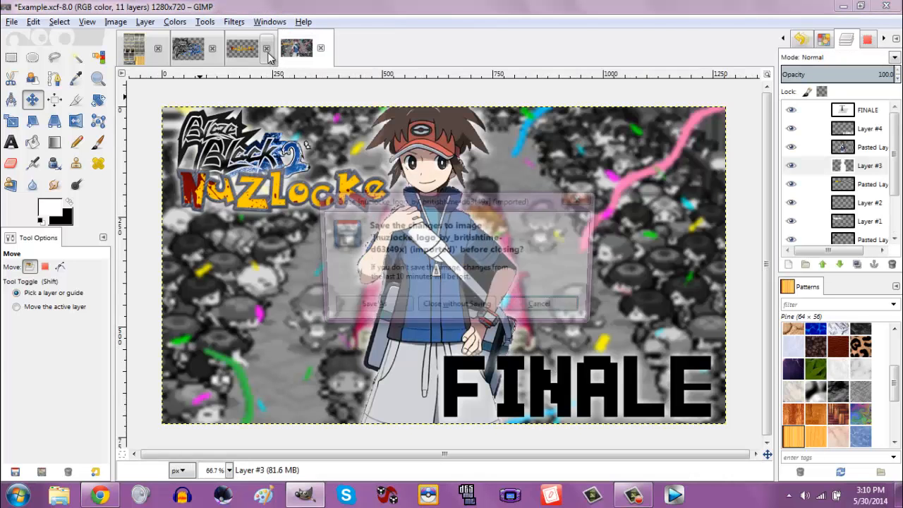
left_click(458, 309)
left_click(212, 50)
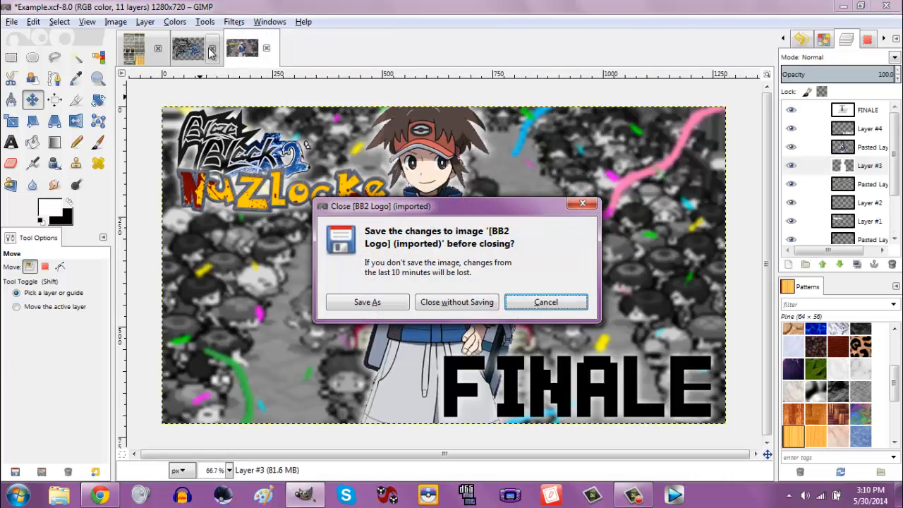
left_click(457, 302)
left_click(159, 50)
key("Left")
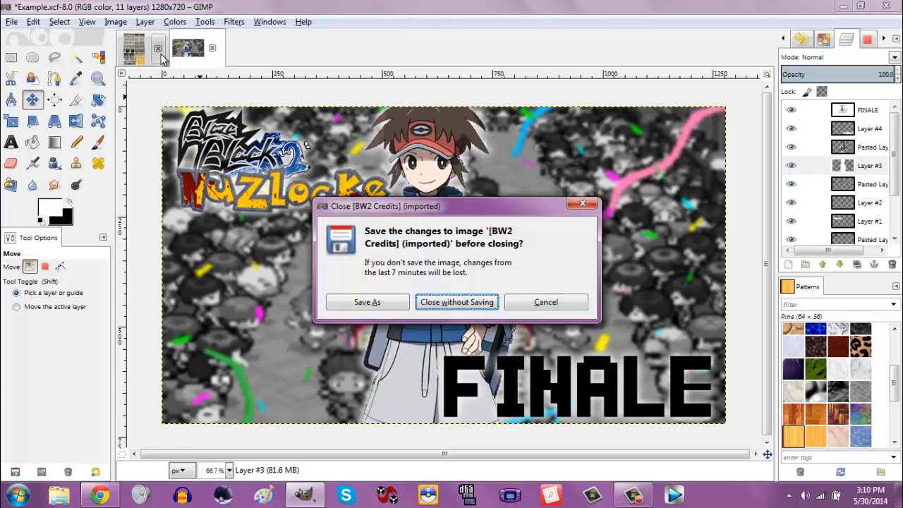
key("Return")
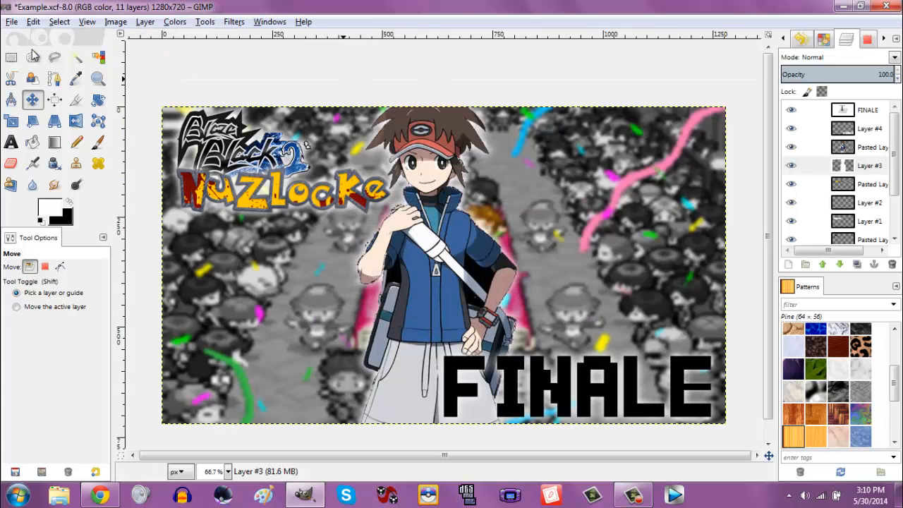
- Open the saved Example.xcf template from the Example Video folder alongside the finished thumbnail
left_click(12, 21)
left_click(28, 62)
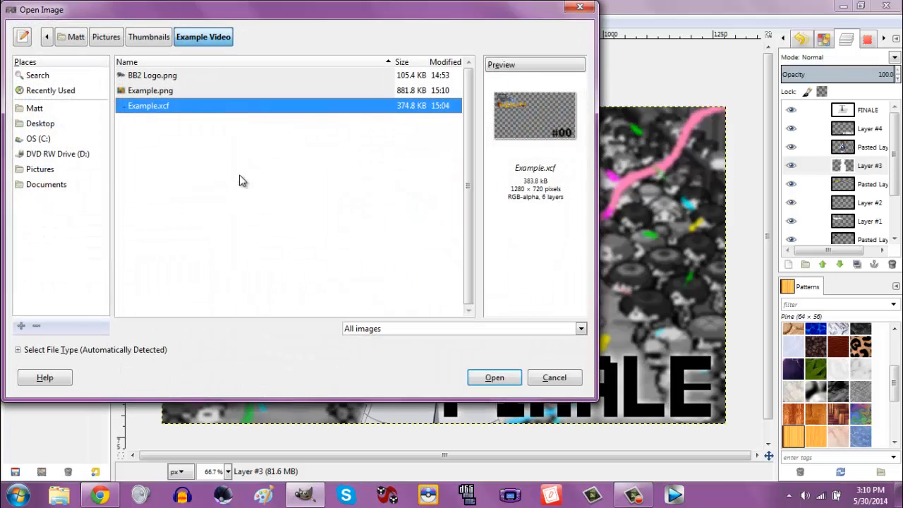
double_click(170, 105)
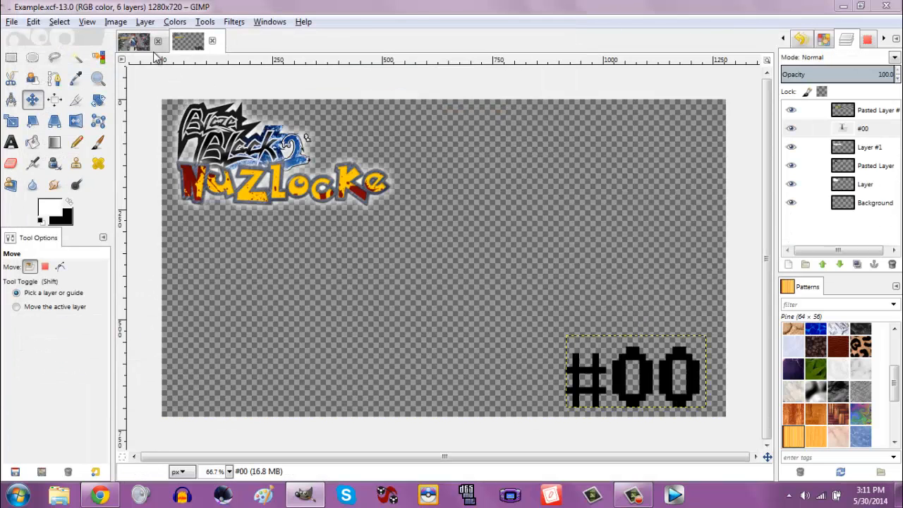
- Compare the finished FINALE thumbnail with the reopened #00 template by switching between the two images
left_click(134, 41)
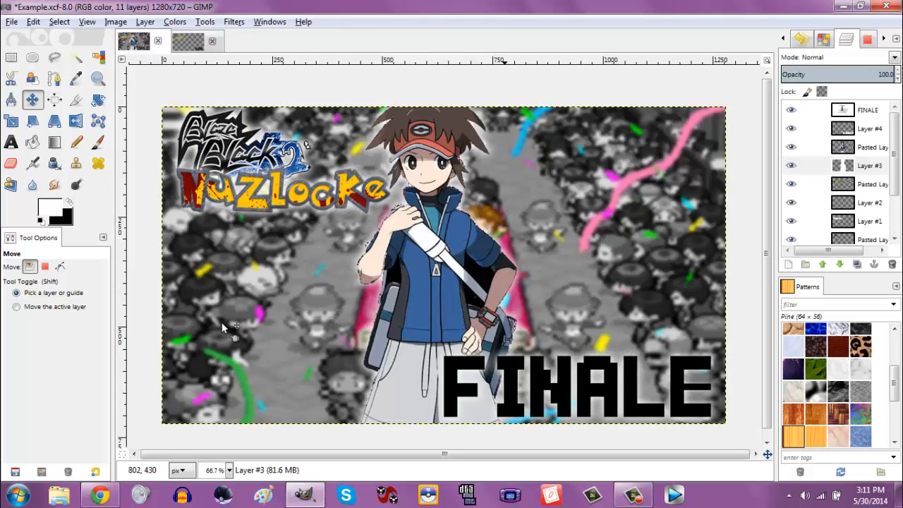
left_click(188, 41)
left_click(153, 42)
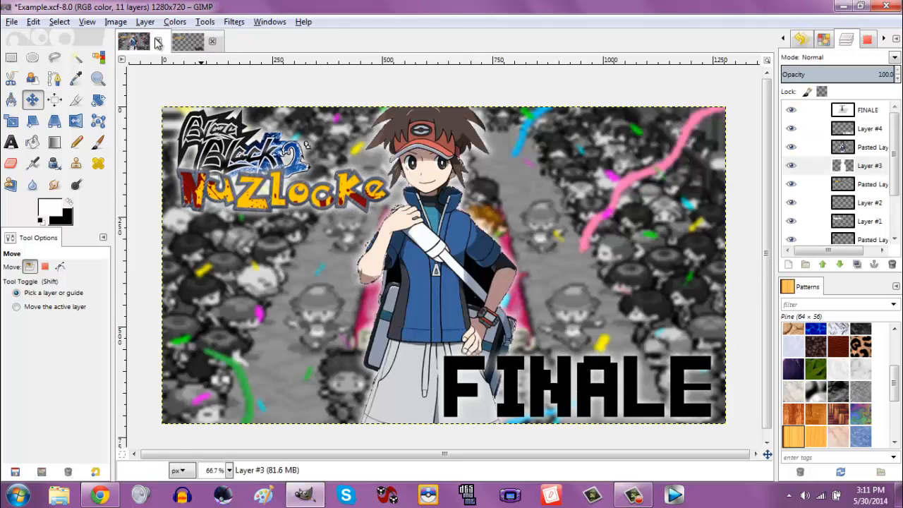
left_click(189, 42)
left_click(152, 39)
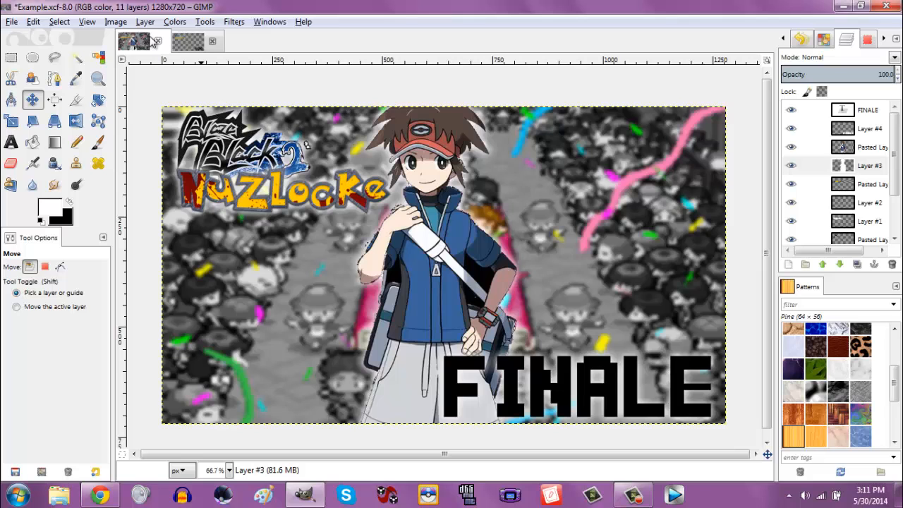
left_click(200, 44)
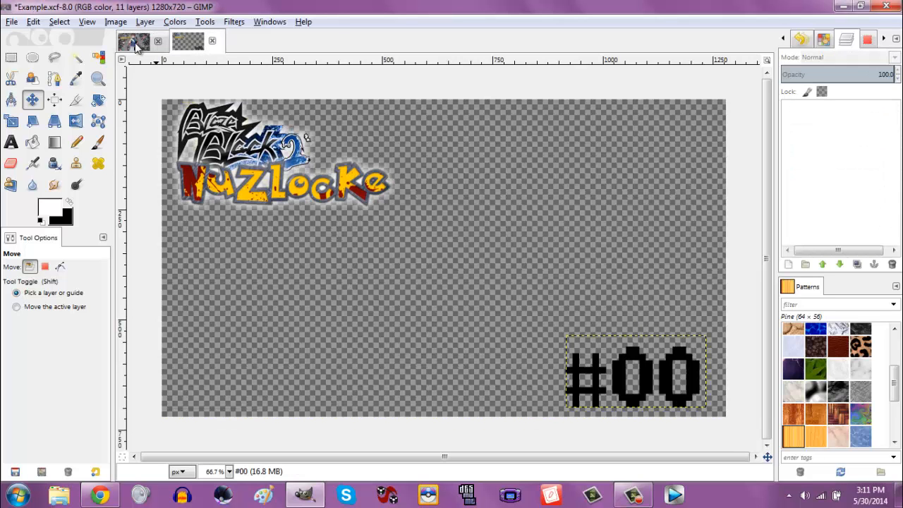
left_click(139, 45)
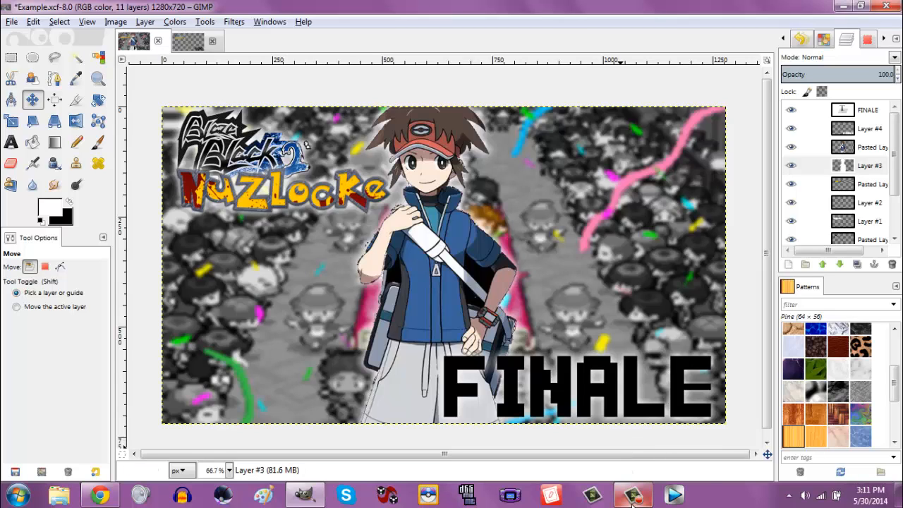
mouse_move(633, 504)
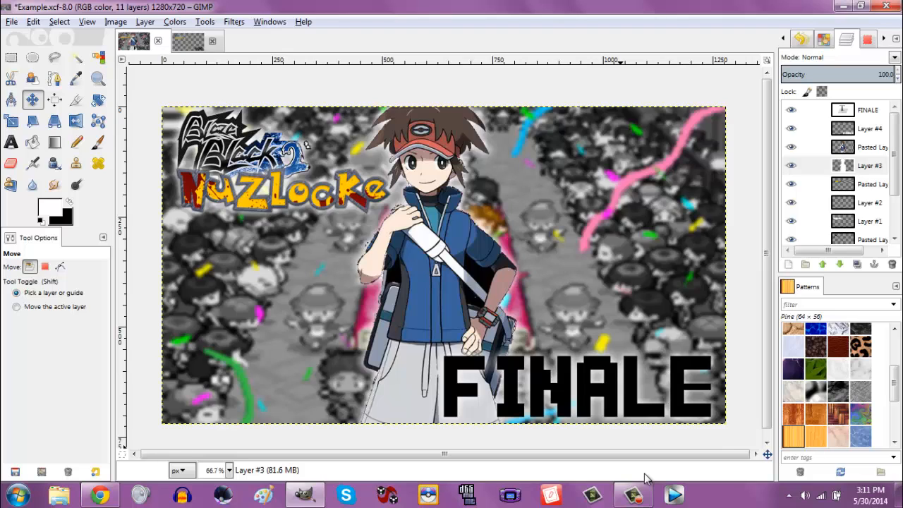
left_click(633, 496)
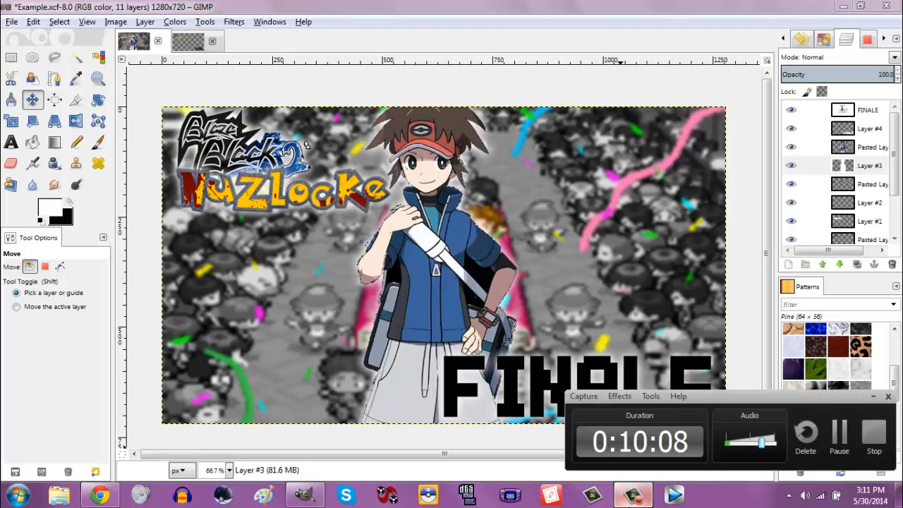